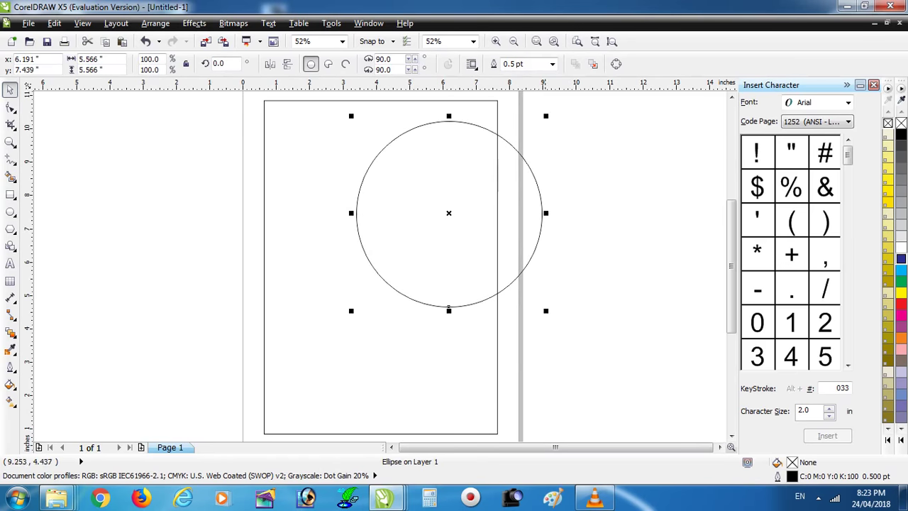
- Scale the large circle to about 5.6 in across and place a copy of it below
{"action": "left_click_drag", "start_coordinate": [449, 310], "coordinate": [464, 341]}
{"action": "scroll", "coordinate": [520, 257], "scroll_direction": "down", "scroll_amount": 3}
{"action": "left_click_drag", "start_coordinate": [494, 256], "coordinate": [493, 375]}
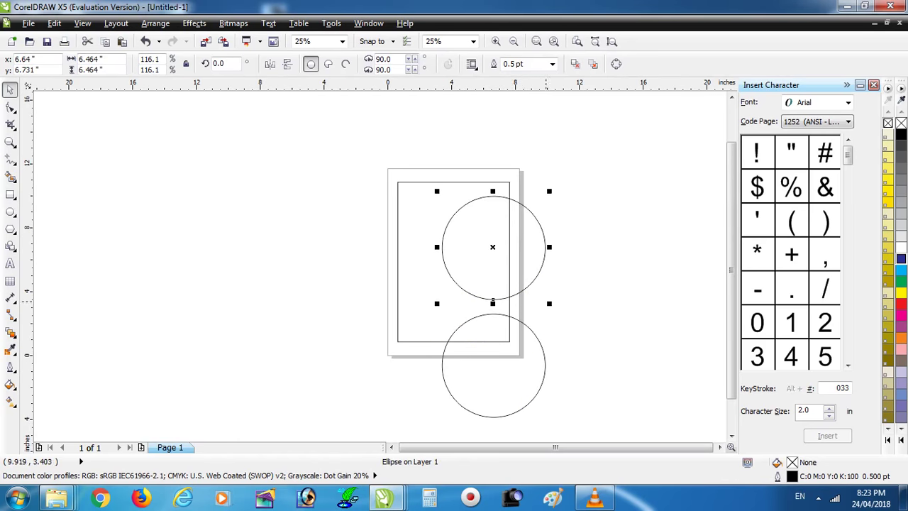
{"action": "left_click_drag", "start_coordinate": [554, 303], "coordinate": [518, 274]}
{"action": "scroll", "coordinate": [518, 274], "scroll_direction": "up", "scroll_amount": 2}
{"action": "key", "text": "ctrl+z"}
{"action": "key", "text": "ctrl+z"}
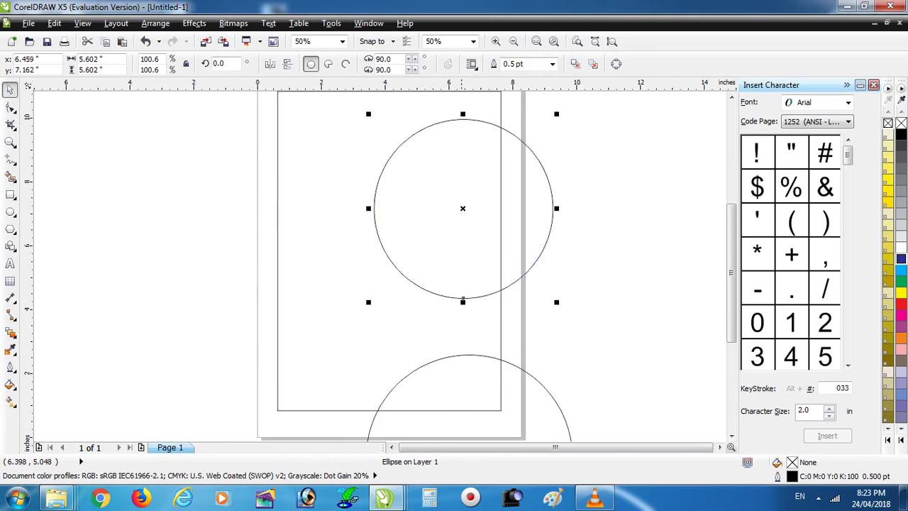
{"action": "scroll", "coordinate": [398, 263], "scroll_direction": "down", "scroll_amount": 2}
{"action": "key", "text": "ctrl+z"}
- Place the circle copy at the page's lower-left corner at about 2.6 in across and give it a 4 pt outline
{"action": "left_click_drag", "start_coordinate": [502, 239], "coordinate": [402, 337]}
{"action": "left_click_drag", "start_coordinate": [347, 396], "coordinate": [334, 305]}
{"action": "left_click_drag", "start_coordinate": [385, 348], "coordinate": [285, 322]}
{"action": "key", "text": "Escape"}
{"action": "scroll", "coordinate": [299, 311], "scroll_direction": "up", "scroll_amount": 2}
{"action": "left_click", "coordinate": [552, 64]}
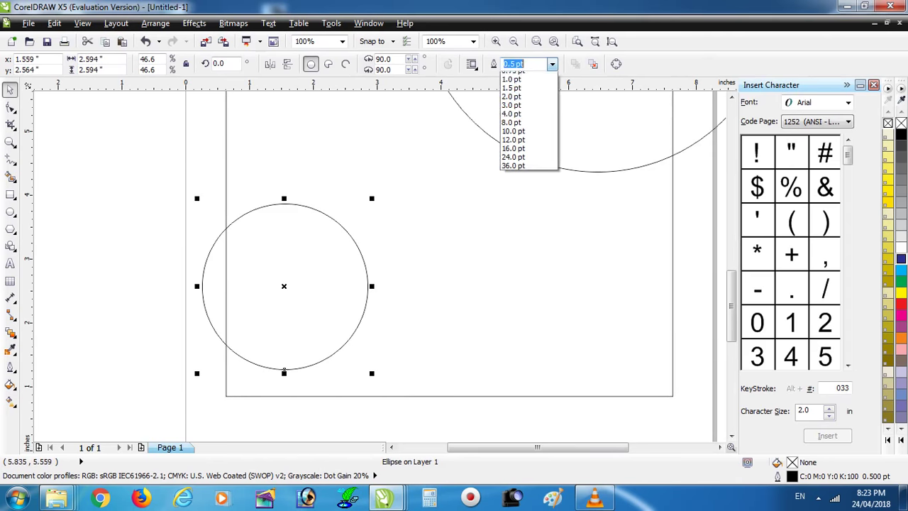
{"action": "left_click", "coordinate": [529, 145]}
- Copy the thick-outlined circle to the page's lower-right edge and to the gap between, forming a row of three
{"action": "left_click_drag", "start_coordinate": [283, 286], "coordinate": [628, 286]}
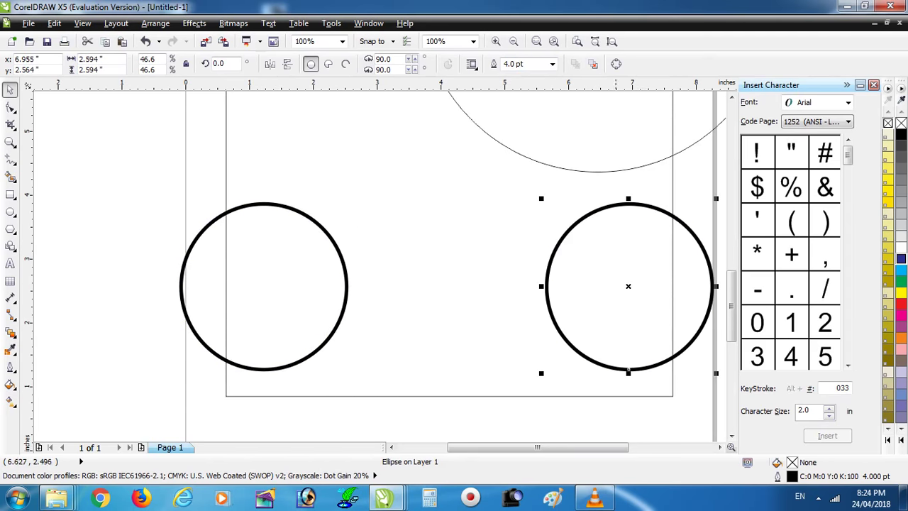
{"action": "left_click", "coordinate": [641, 297]}
{"action": "left_click_drag", "start_coordinate": [348, 286], "coordinate": [528, 285]}
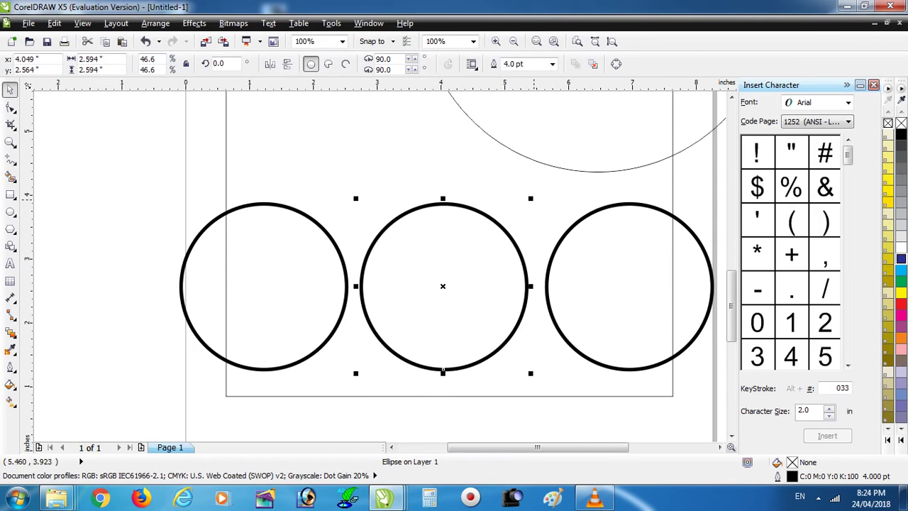
- Make the middle circle smaller than its neighbours and move the circles together so that they touch
{"action": "left_click_drag", "start_coordinate": [530, 198], "coordinate": [505, 224]}
{"action": "left_click_drag", "start_coordinate": [443, 343], "coordinate": [403, 345]}
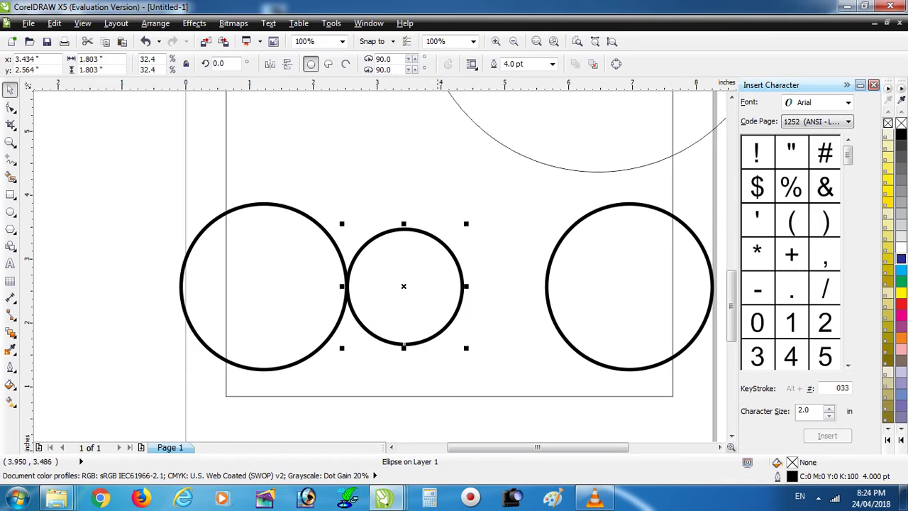
{"action": "left_click_drag", "start_coordinate": [466, 223], "coordinate": [486, 206]}
{"action": "left_click_drag", "start_coordinate": [547, 272], "coordinate": [508, 273]}
- Enlarge the row of three circles to about 7.9 in wide and position it across the lower part of the page
{"action": "scroll", "coordinate": [508, 274], "scroll_direction": "down", "scroll_amount": 1}
{"action": "left_click_drag", "start_coordinate": [314, 235], "coordinate": [588, 399]}
{"action": "scroll", "coordinate": [554, 308], "scroll_direction": "up", "scroll_amount": 1}
{"action": "left_click_drag", "start_coordinate": [604, 344], "coordinate": [625, 356]}
{"action": "key", "text": "Up"}
{"action": "key", "text": "Up"}
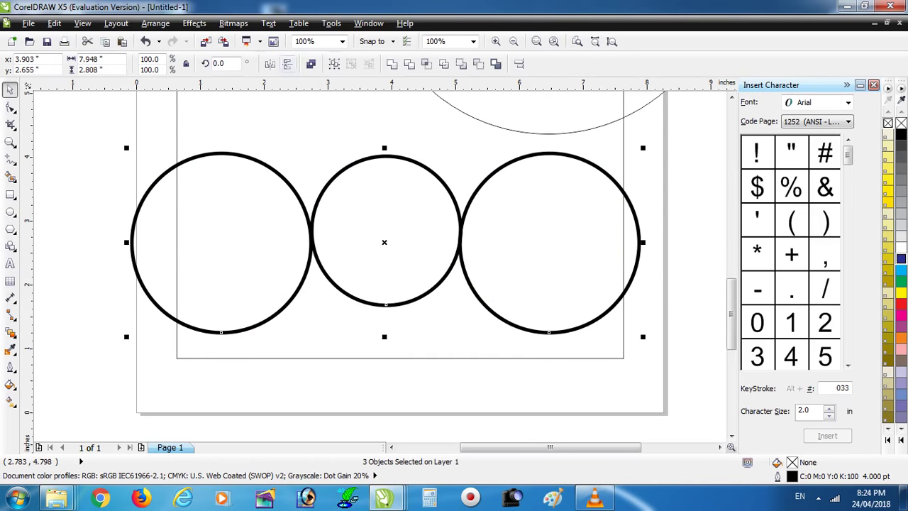
- PowerClip the three circles inside the 7 x 10 in rectangle
{"action": "left_click", "coordinate": [194, 23]}
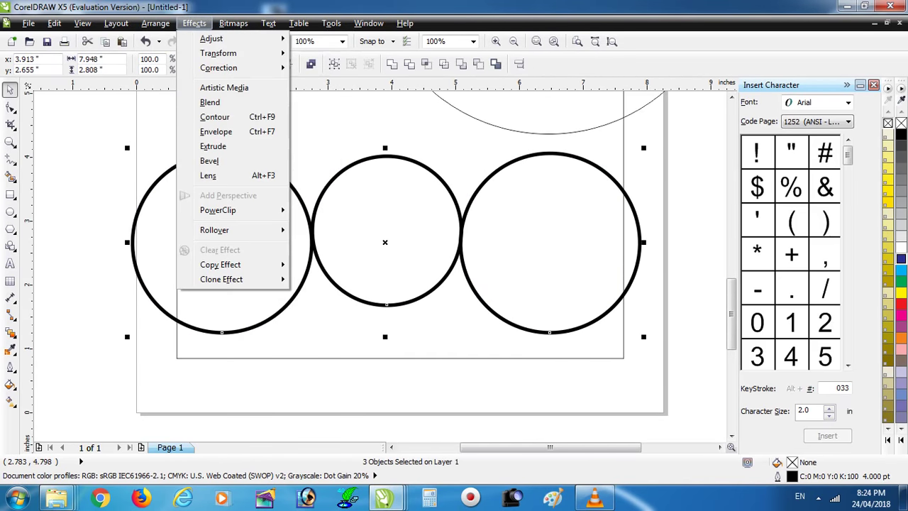
{"action": "left_click", "coordinate": [218, 210]}
{"action": "left_click", "coordinate": [340, 210]}
{"action": "left_click", "coordinate": [623, 284]}
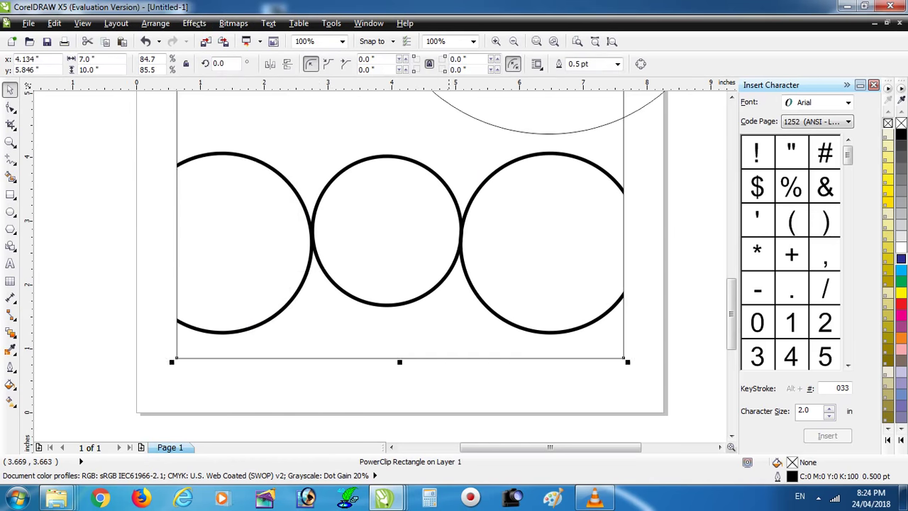
{"action": "scroll", "coordinate": [489, 177], "scroll_direction": "down", "scroll_amount": 3}
{"action": "scroll", "coordinate": [489, 176], "scroll_direction": "up", "scroll_amount": 2}
- PowerClip the large thin-outlined circle inside the same page rectangle
{"action": "left_click", "coordinate": [391, 165]}
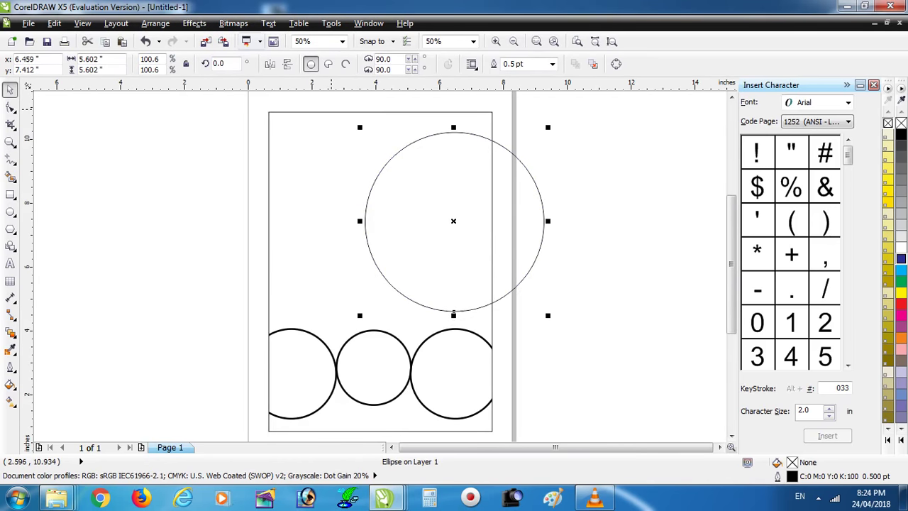
{"action": "left_click", "coordinate": [194, 23]}
{"action": "left_click", "coordinate": [218, 210]}
{"action": "left_click", "coordinate": [340, 211]}
{"action": "left_click", "coordinate": [380, 271]}
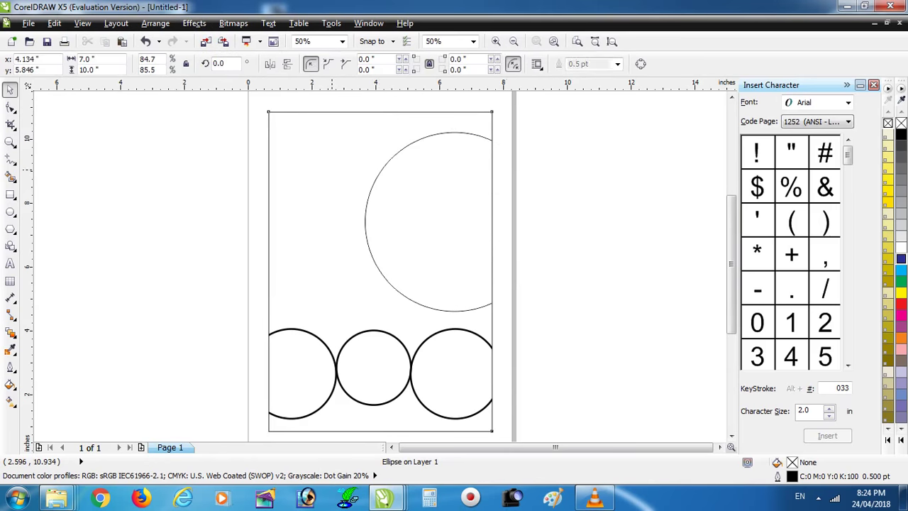
- Open the PowerClip contents for editing and draw a rectangle about 10.9 x 5 in around the three lower circles
{"action": "left_click", "coordinate": [380, 271], "text": "ctrl"}
{"action": "left_click", "coordinate": [380, 271]}
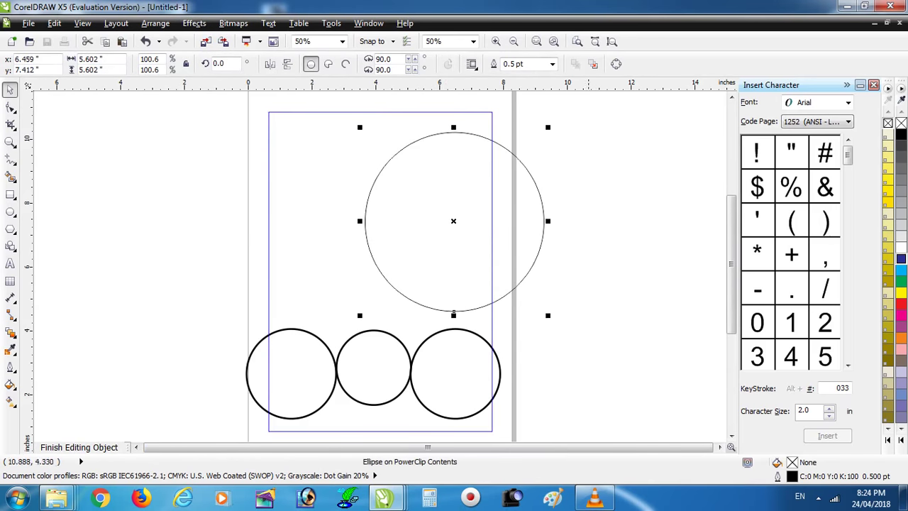
{"action": "left_click", "coordinate": [449, 408]}
{"action": "left_click_drag", "start_coordinate": [555, 419], "coordinate": [196, 305]}
{"action": "key", "text": "Right"}
{"action": "key", "text": "Escape"}
{"action": "scroll", "coordinate": [454, 227], "scroll_direction": "down", "scroll_amount": 1}
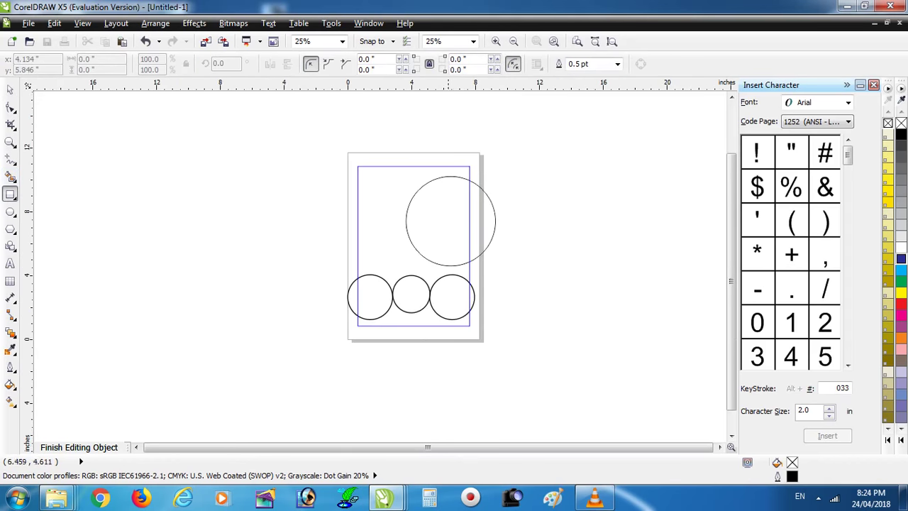
{"action": "scroll", "coordinate": [467, 295], "scroll_direction": "up", "scroll_amount": 1}
{"action": "mouse_move", "coordinate": [547, 389]}
{"action": "left_mouse_down"}
{"action": "mouse_move", "coordinate": [196, 221]}
{"action": "mouse_move", "coordinate": [200, 229]}
{"action": "left_mouse_up"}
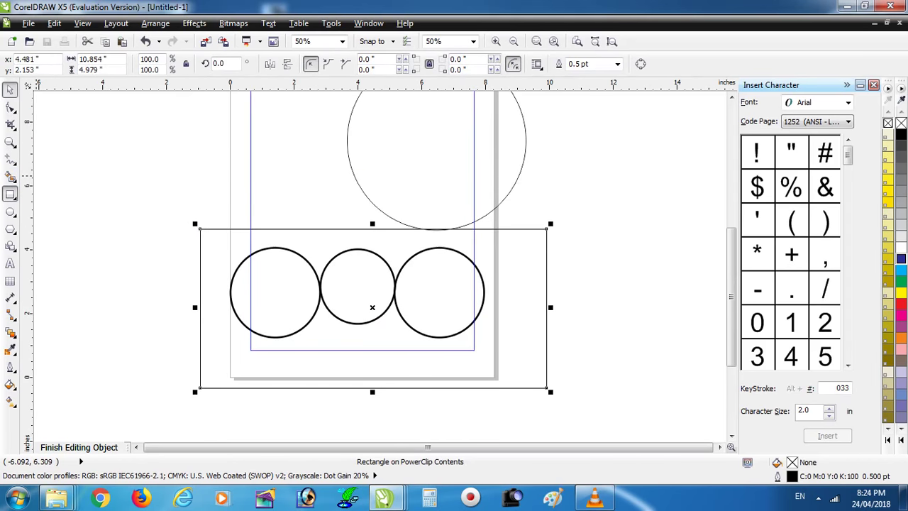
- Rotate the new rectangle to about 340° and enlarge it to about 132 percent
{"action": "left_click_drag", "start_coordinate": [195, 392], "coordinate": [170, 287]}
{"action": "scroll", "coordinate": [513, 373], "scroll_direction": "down", "scroll_amount": 1}
{"action": "left_click_drag", "start_coordinate": [534, 391], "coordinate": [576, 432]}
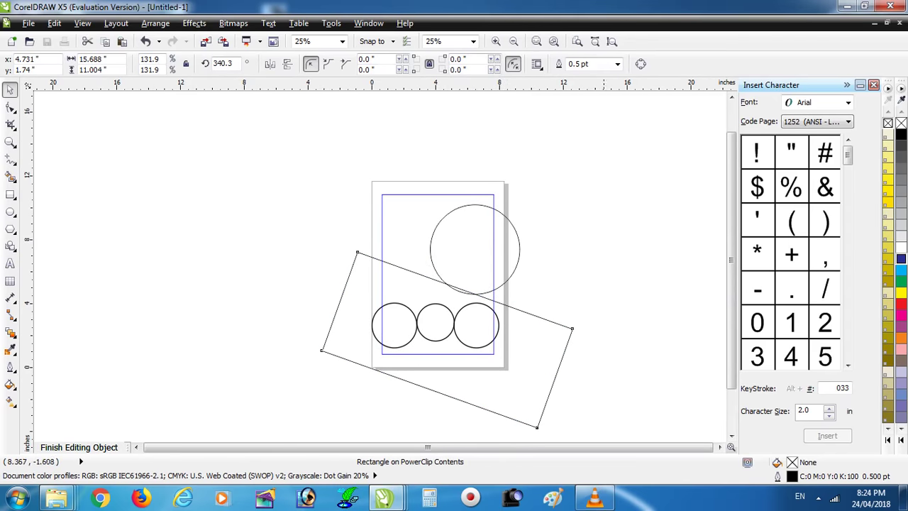
- Fill the tilted rectangle red without an outline and place a copy of it over the page's upper-right corner
{"action": "left_click", "coordinate": [901, 303]}
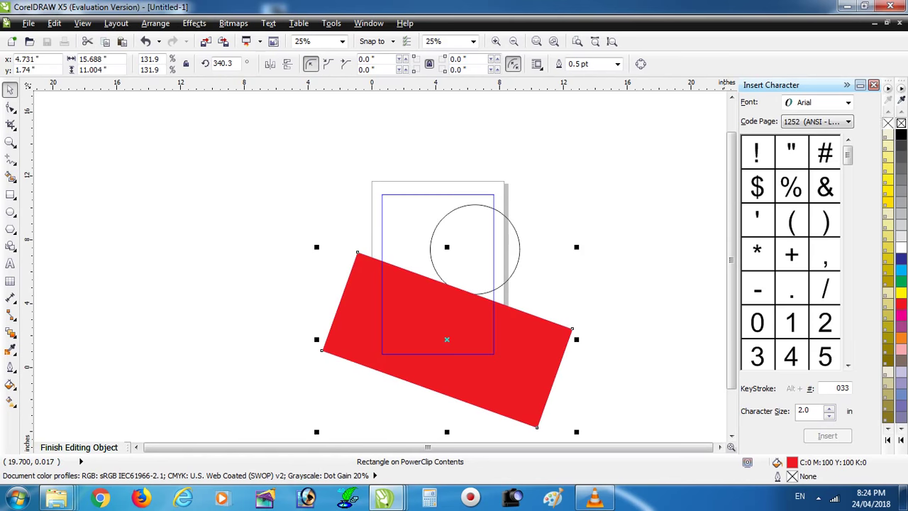
{"action": "left_click_drag", "start_coordinate": [511, 385], "coordinate": [531, 191]}
{"action": "right_click", "coordinate": [531, 192]}
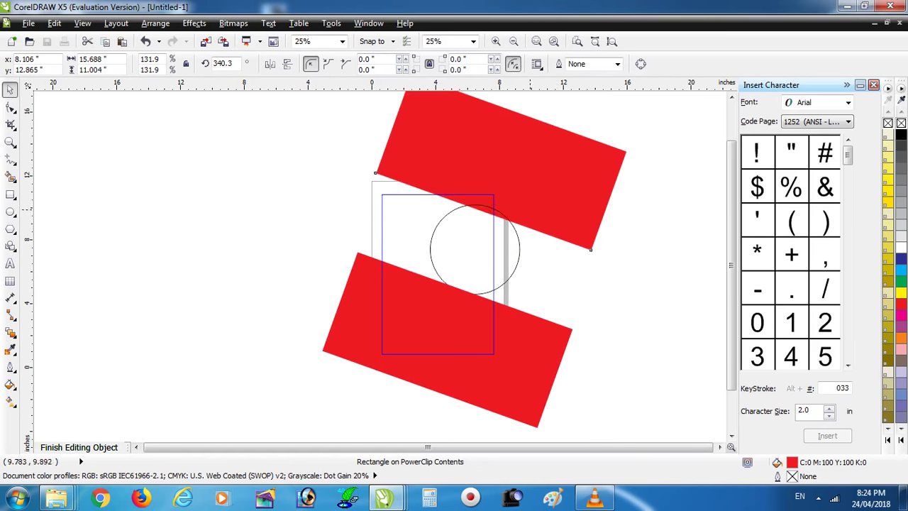
- Add a flatter, skewed copy about 5.8 in high behind the upper red rectangle and fill it cyan
{"action": "left_click_drag", "start_coordinate": [551, 162], "coordinate": [481, 242]}
{"action": "right_click", "coordinate": [481, 242]}
{"action": "left_click_drag", "start_coordinate": [425, 335], "coordinate": [505, 226]}
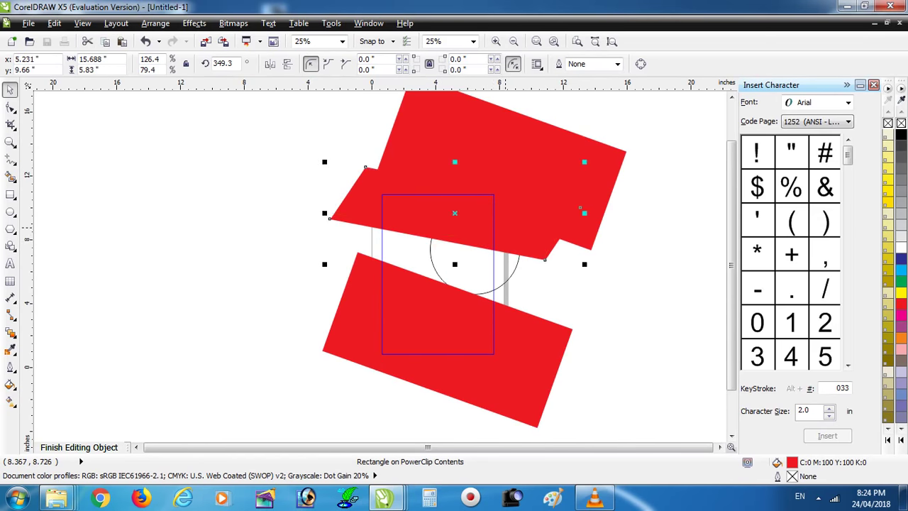
{"action": "left_click", "coordinate": [901, 270]}
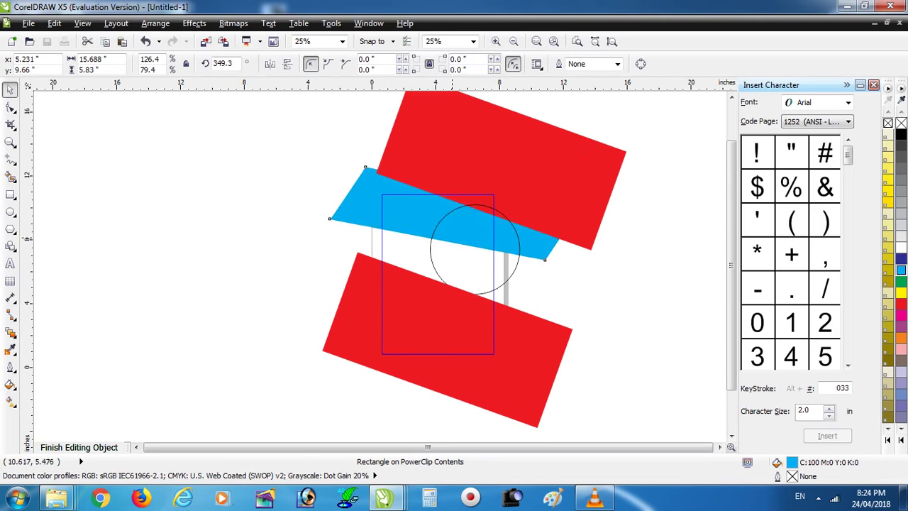
- Copy the cyan band straight down behind the lower red rectangle and fill the copy green
{"action": "scroll", "coordinate": [508, 241], "scroll_direction": "up", "scroll_amount": 1}
{"action": "left_click_drag", "start_coordinate": [401, 189], "coordinate": [401, 285]}
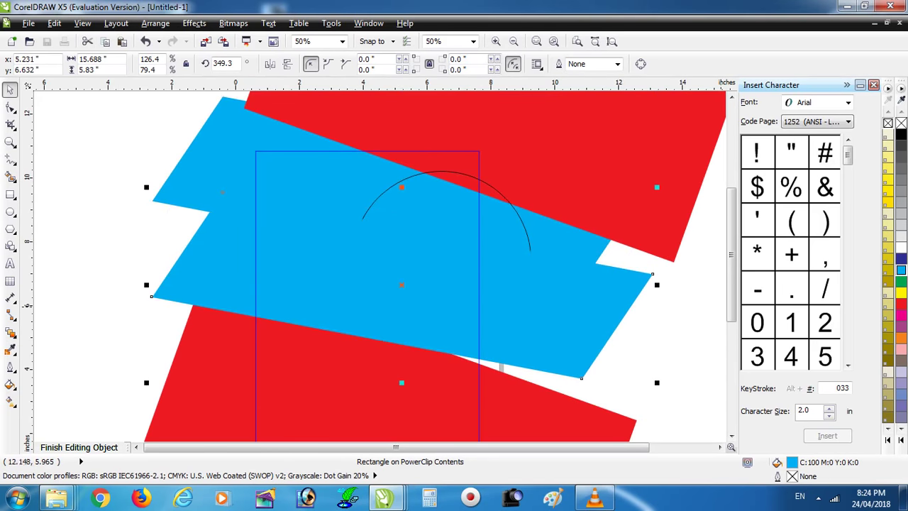
{"action": "left_click", "coordinate": [901, 282]}
{"action": "left_click_drag", "start_coordinate": [593, 321], "coordinate": [593, 335]}
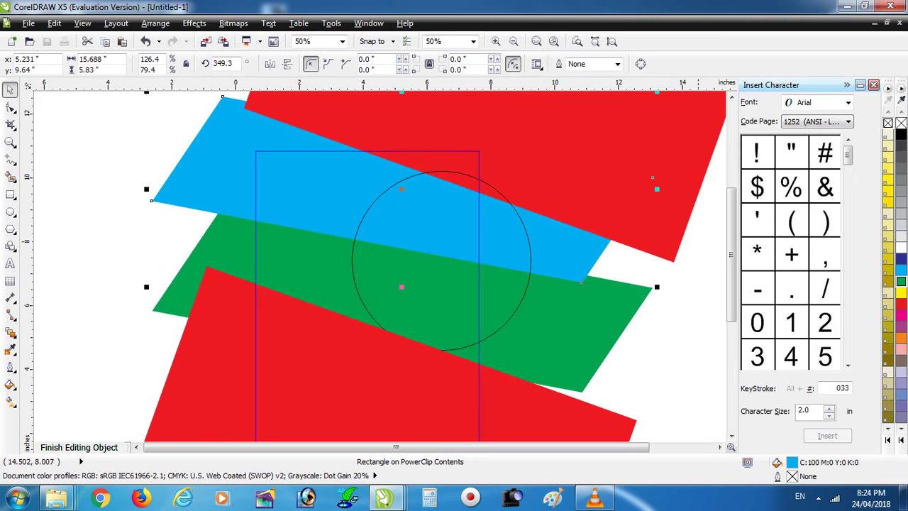
- Change the cyan band's fill to a darker blue and recolour the upper red rectangle purple
{"action": "key", "text": "shift+F11"}
{"action": "key", "text": "ctrl+Tab"}
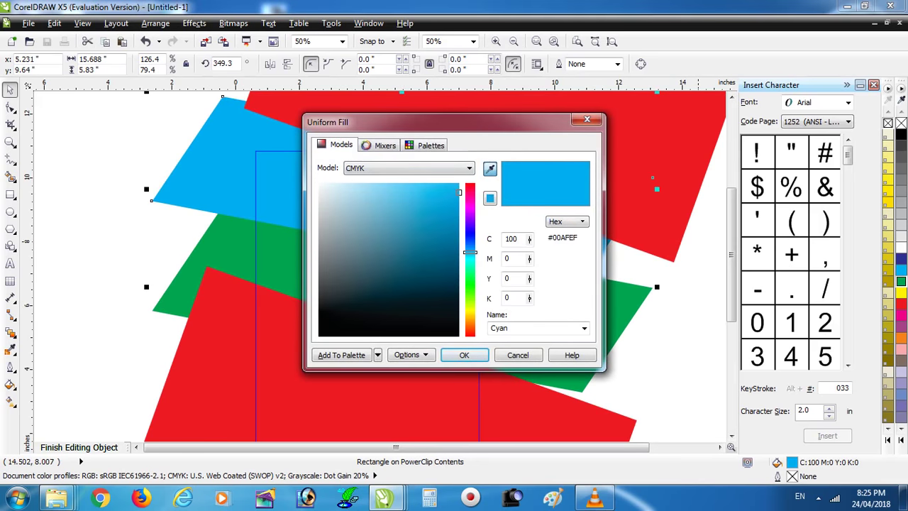
{"action": "left_click", "coordinate": [452, 225]}
{"action": "key", "text": "Return"}
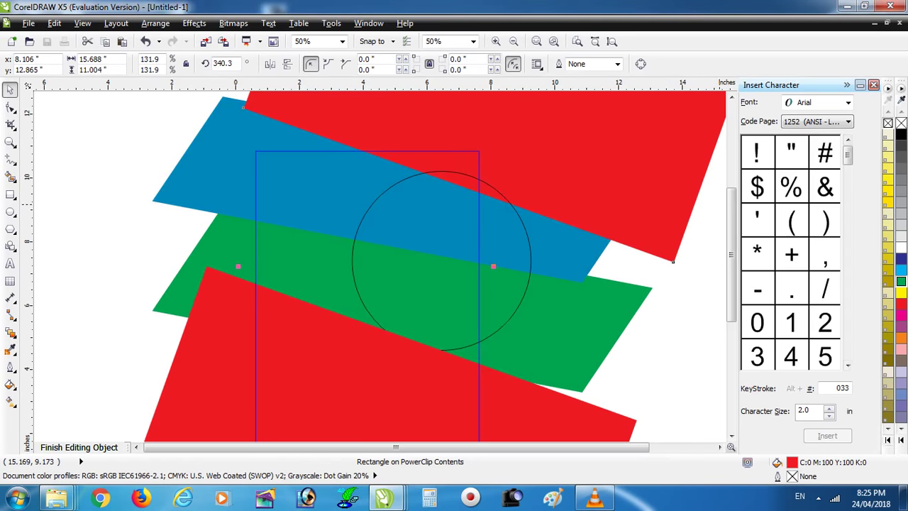
{"action": "left_click", "coordinate": [888, 440]}
{"action": "key", "text": "Escape"}
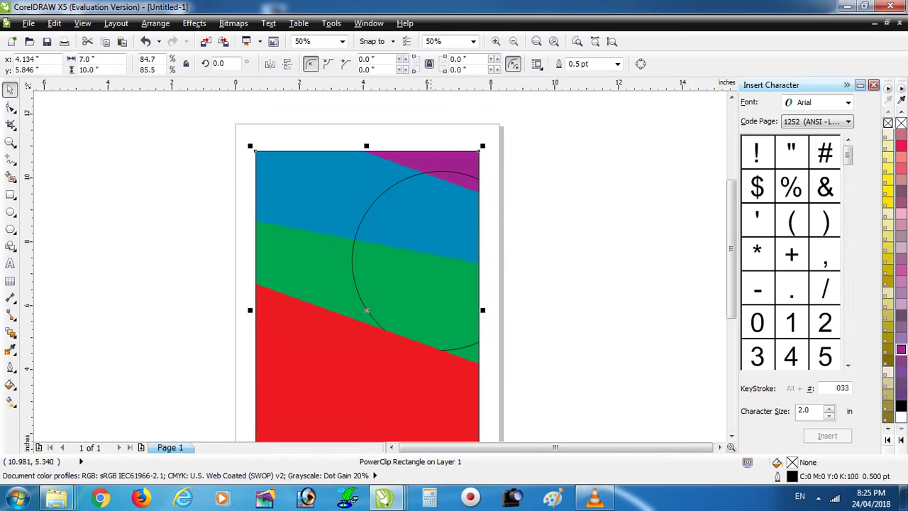
- Reopen the PowerClip contents and fill the large circle white without an outline
{"action": "left_click", "coordinate": [367, 311], "text": "ctrl"}
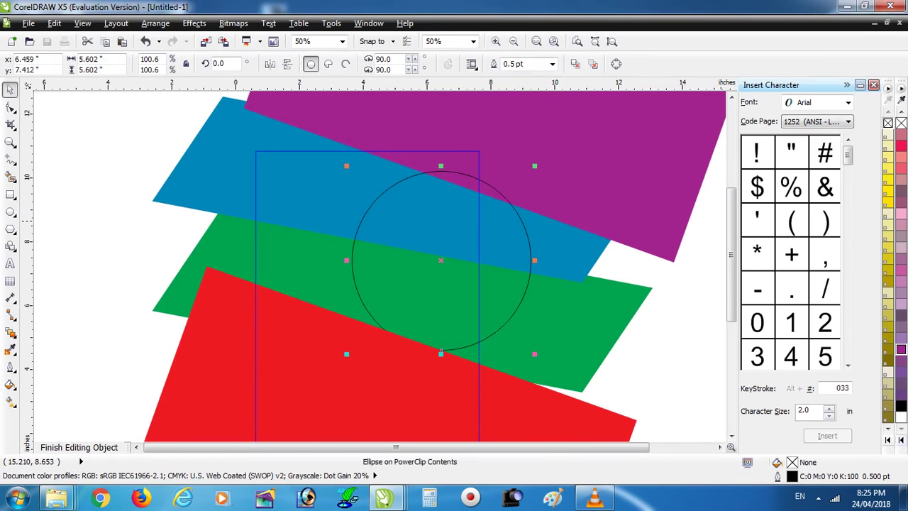
{"action": "left_click", "coordinate": [888, 440]}
{"action": "left_click", "coordinate": [863, 235]}
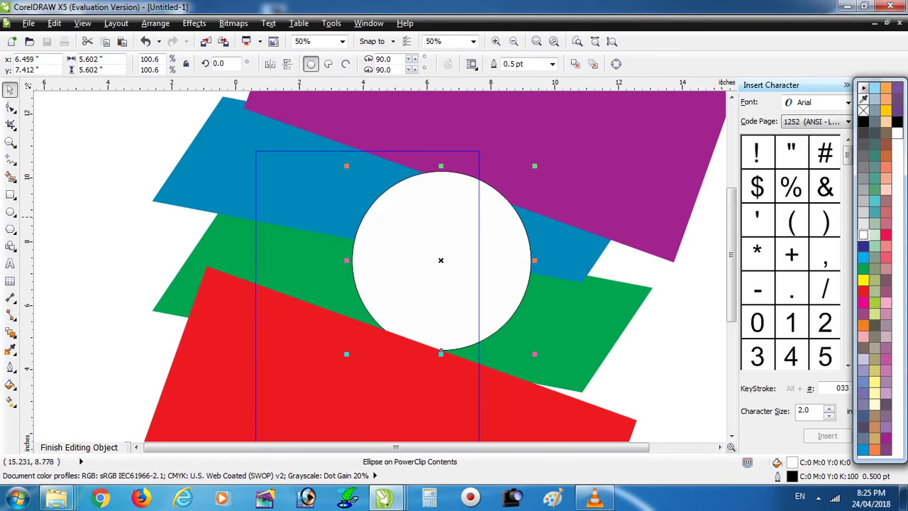
{"action": "right_click", "coordinate": [863, 110]}
{"action": "left_click", "coordinate": [635, 346]}
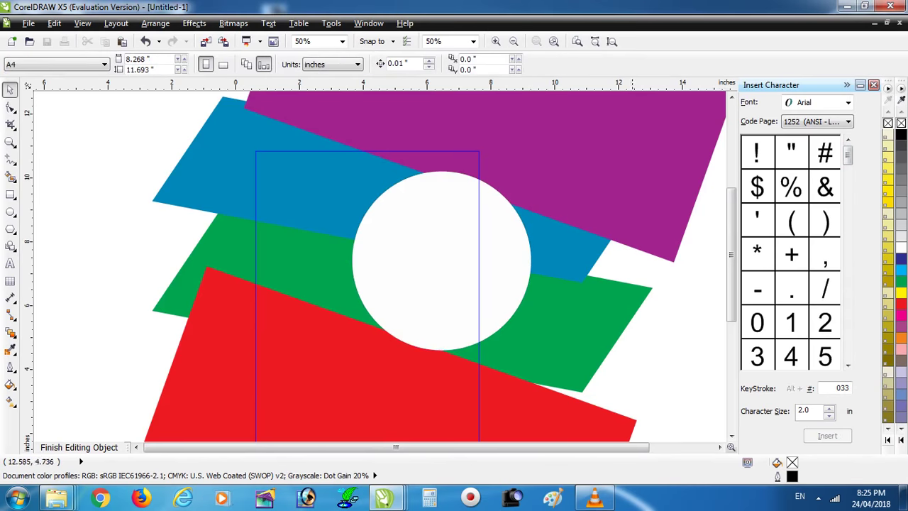
- Bring the row of three small circles in front of the lower red rectangle
{"action": "scroll", "coordinate": [628, 333], "scroll_direction": "down", "scroll_amount": 4}
{"action": "left_click_drag", "start_coordinate": [658, 419], "coordinate": [456, 331]}
{"action": "scroll", "coordinate": [579, 356], "scroll_direction": "up", "scroll_amount": 2}
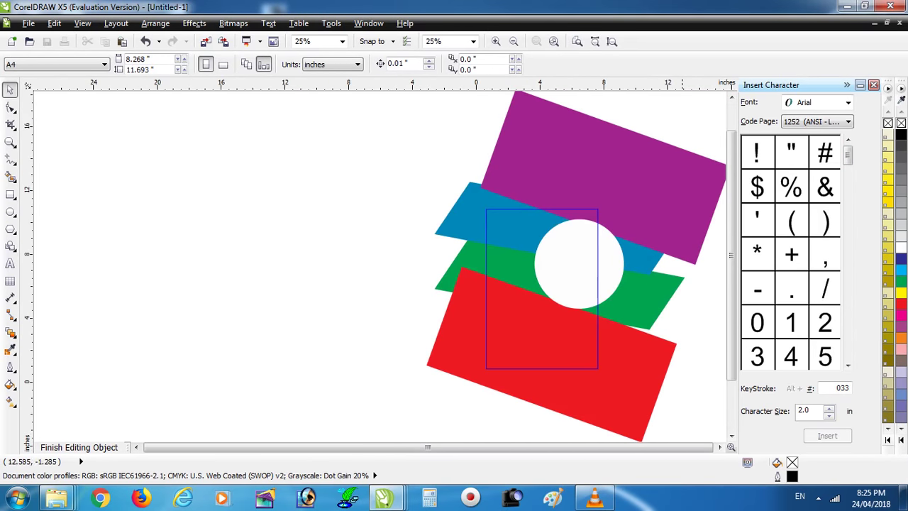
{"action": "left_click", "coordinate": [525, 346]}
{"action": "scroll", "coordinate": [526, 345], "scroll_direction": "down", "scroll_amount": 2}
{"action": "left_click_drag", "start_coordinate": [351, 298], "coordinate": [532, 391]}
{"action": "scroll", "coordinate": [534, 352], "scroll_direction": "up", "scroll_amount": 4}
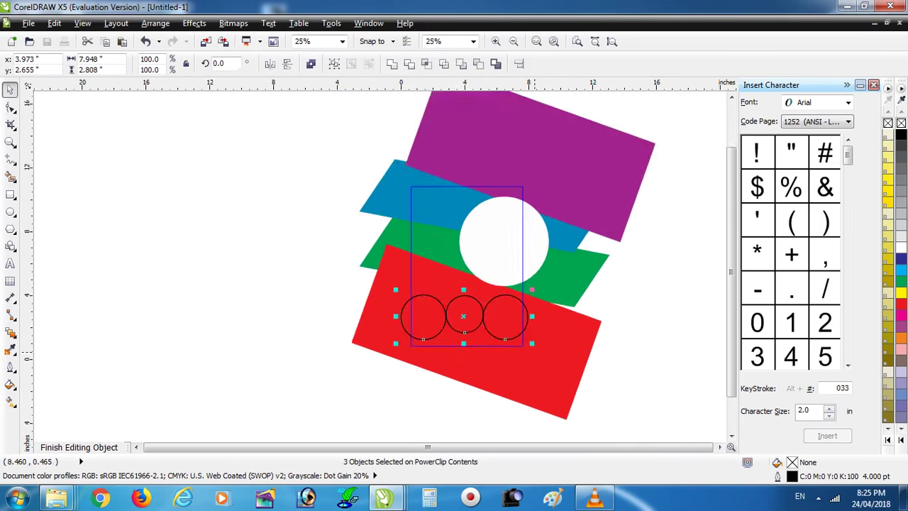
- Give the three small circles a yellow fill and a white outline
{"action": "left_click", "coordinate": [901, 245]}
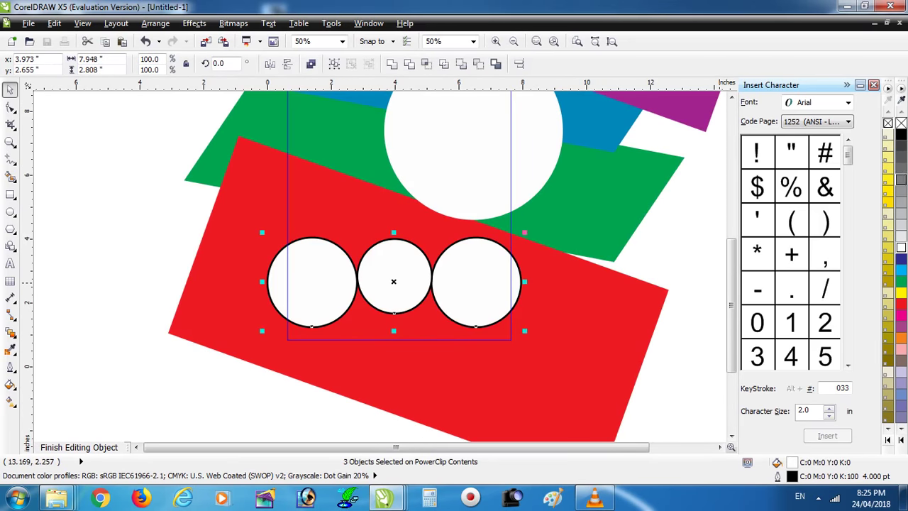
{"action": "right_click", "coordinate": [901, 245]}
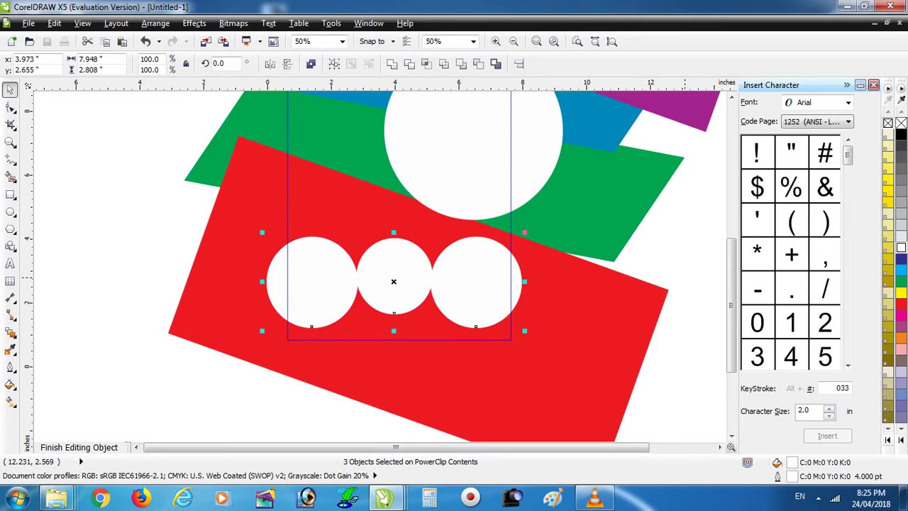
{"action": "left_click", "coordinate": [901, 293]}
{"action": "key", "text": "Escape"}
{"action": "scroll", "coordinate": [612, 298], "scroll_direction": "down", "scroll_amount": 1}
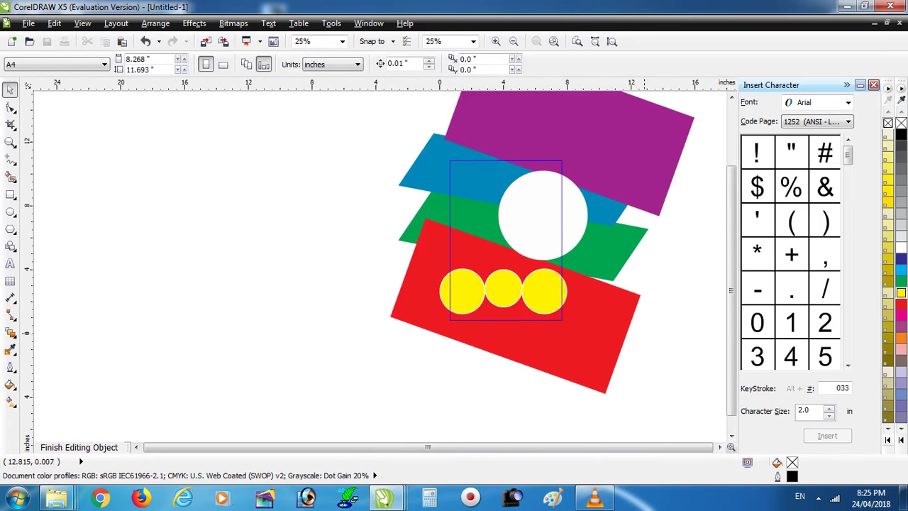
- Bring the student group photo and the pictures of the trophy boy and jumping girl from their folder into the drawing, beside the bands
{"action": "key", "text": "super+d"}
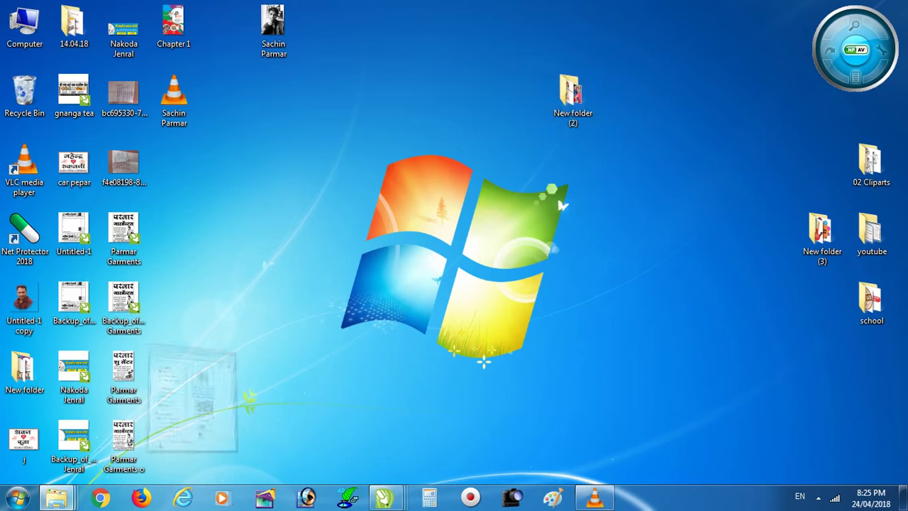
{"action": "key", "text": "Return"}
{"action": "left_click", "coordinate": [610, 24]}
{"action": "left_click_drag", "start_coordinate": [536, 292], "coordinate": [121, 65]}
{"action": "left_click_drag", "start_coordinate": [294, 99], "coordinate": [201, 255]}
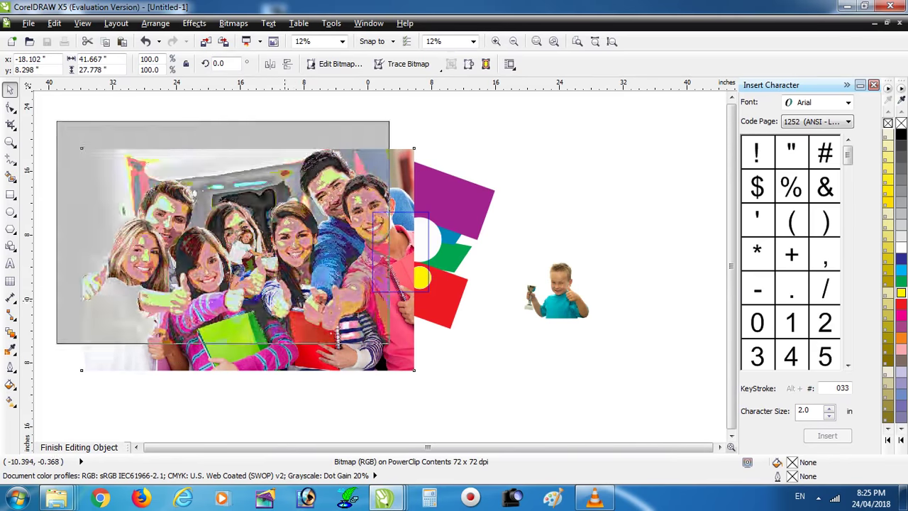
{"action": "left_click", "coordinate": [530, 292]}
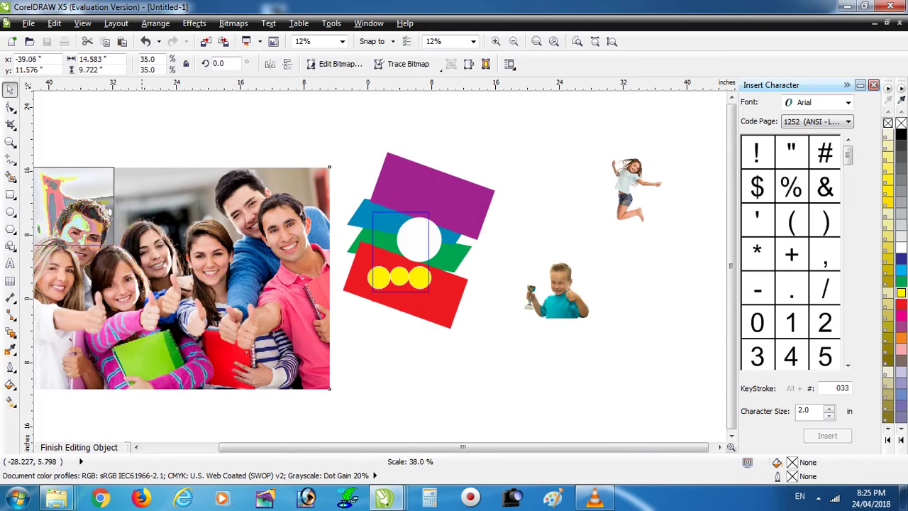
- PowerClip the student group photo into the left small circle and scale it to about 5.1 by 3.4 inches
{"action": "scroll", "coordinate": [393, 348], "scroll_direction": "up", "scroll_amount": 1}
{"action": "left_click_drag", "start_coordinate": [393, 347], "coordinate": [384, 277]}
{"action": "left_click", "coordinate": [425, 250]}
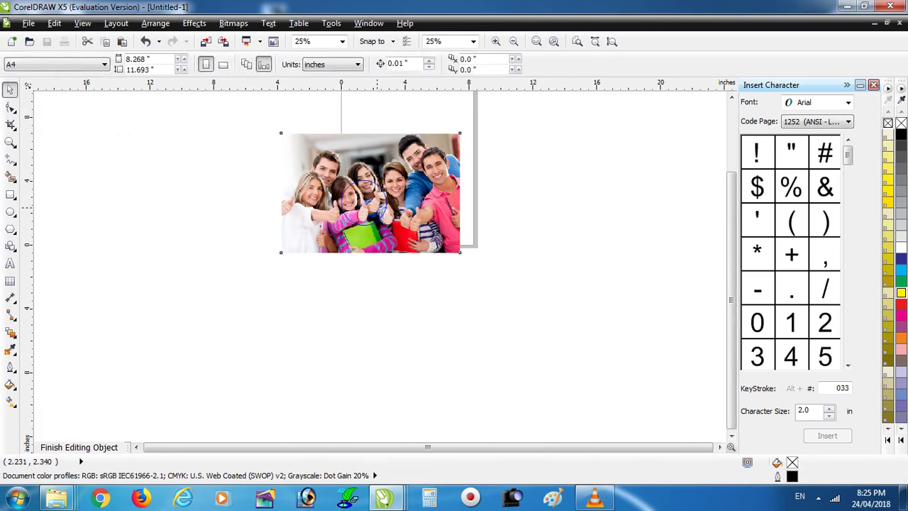
{"action": "left_click_drag", "start_coordinate": [459, 252], "coordinate": [399, 213]}
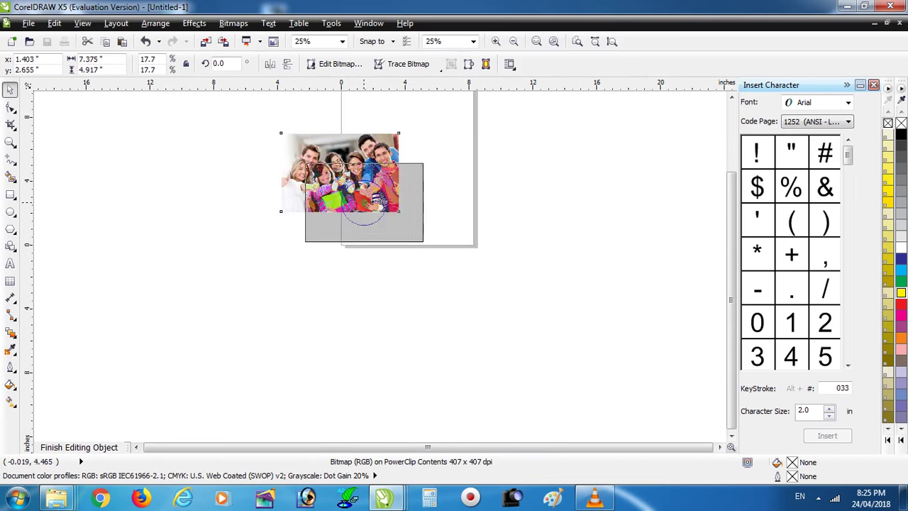
{"action": "scroll", "coordinate": [362, 188], "scroll_direction": "up", "scroll_amount": 1}
{"action": "left_click_drag", "start_coordinate": [483, 295], "coordinate": [402, 261]}
{"action": "scroll", "coordinate": [442, 264], "scroll_direction": "up", "scroll_amount": 1}
{"action": "scroll", "coordinate": [402, 261], "scroll_direction": "down", "scroll_amount": 1}
{"action": "scroll", "coordinate": [440, 291], "scroll_direction": "up", "scroll_amount": 1}
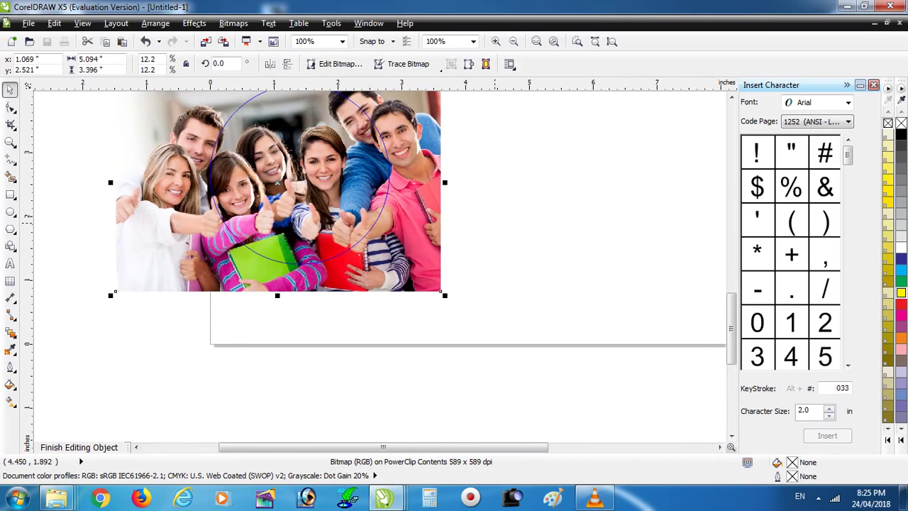
{"action": "left_click", "coordinate": [78, 447]}
- PowerClip the picture of the four playing children into the middle small circle and scale it to about 3.4 inches square
{"action": "scroll", "coordinate": [490, 236], "scroll_direction": "down", "scroll_amount": 3}
{"action": "scroll", "coordinate": [401, 227], "scroll_direction": "up", "scroll_amount": 1}
{"action": "left_click_drag", "start_coordinate": [293, 206], "coordinate": [573, 233]}
{"action": "left_click", "coordinate": [625, 275]}
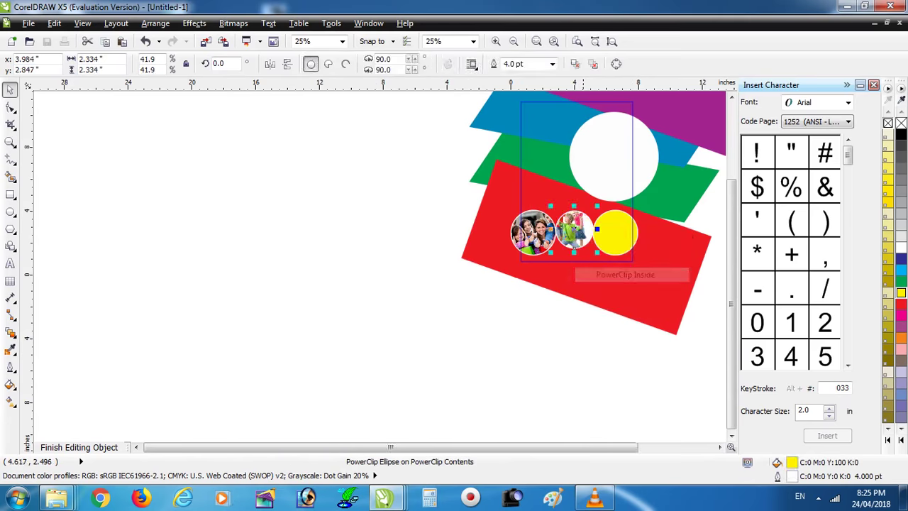
{"action": "scroll", "coordinate": [591, 234], "scroll_direction": "up", "scroll_amount": 2}
{"action": "left_click_drag", "start_coordinate": [628, 301], "coordinate": [601, 268]}
{"action": "left_click_drag", "start_coordinate": [489, 213], "coordinate": [537, 276]}
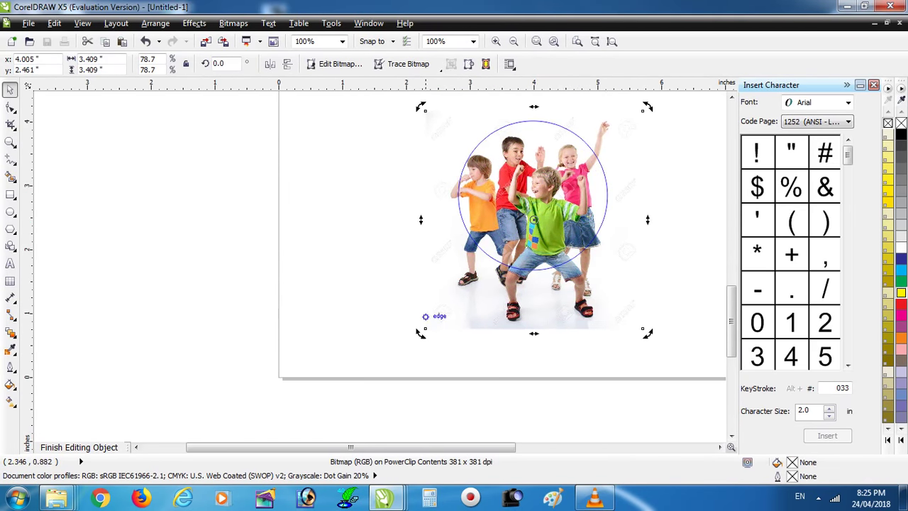
{"action": "scroll", "coordinate": [426, 316], "scroll_direction": "down", "scroll_amount": 1}
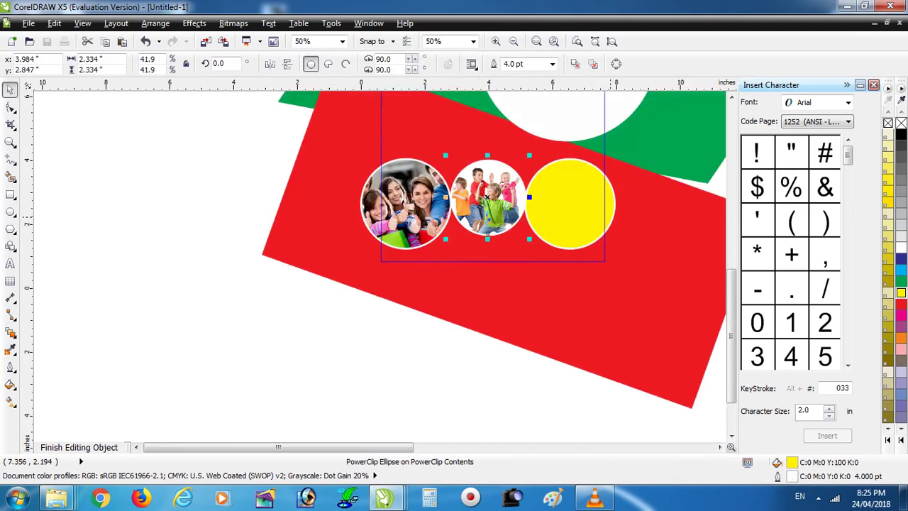
- PowerClip the trophy boy picture into the right small circle and adjust it so his face and raised thumb fill the circle
{"action": "scroll", "coordinate": [455, 248], "scroll_direction": "down", "scroll_amount": 2}
{"action": "scroll", "coordinate": [455, 248], "scroll_direction": "up", "scroll_amount": 1}
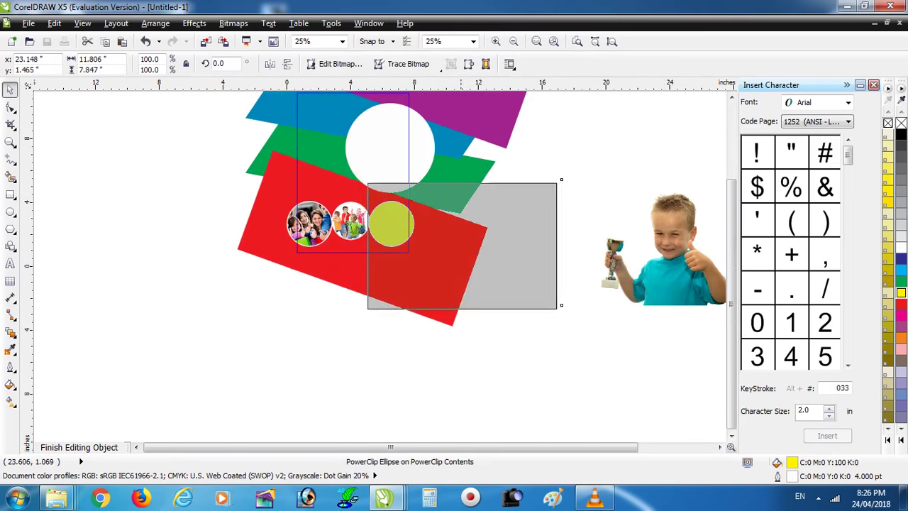
{"action": "left_click_drag", "start_coordinate": [571, 255], "coordinate": [394, 234]}
{"action": "left_click", "coordinate": [426, 267]}
{"action": "left_click_drag", "start_coordinate": [284, 284], "coordinate": [345, 244]}
{"action": "scroll", "coordinate": [396, 237], "scroll_direction": "up", "scroll_amount": 2}
{"action": "left_click_drag", "start_coordinate": [475, 286], "coordinate": [511, 310]}
{"action": "left_click", "coordinate": [511, 310], "text": "ctrl"}
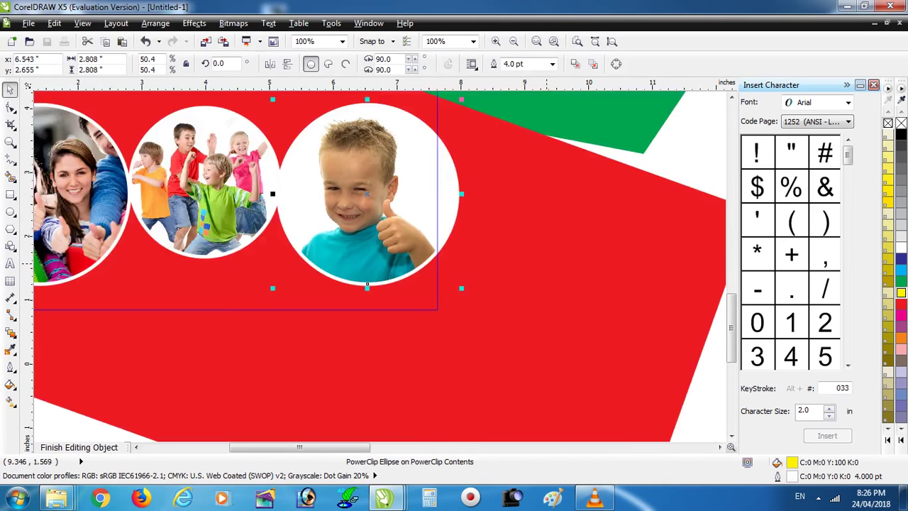
- Place the jumping girl, mirrored horizontally and scaled to about 4.2 by 5.6 inches, over the left edge of the large white circle
{"action": "scroll", "coordinate": [384, 270], "scroll_direction": "down", "scroll_amount": 3}
{"action": "scroll", "coordinate": [383, 269], "scroll_direction": "up", "scroll_amount": 1}
{"action": "left_click_drag", "start_coordinate": [703, 121], "coordinate": [249, 268]}
{"action": "scroll", "coordinate": [246, 256], "scroll_direction": "up", "scroll_amount": 1}
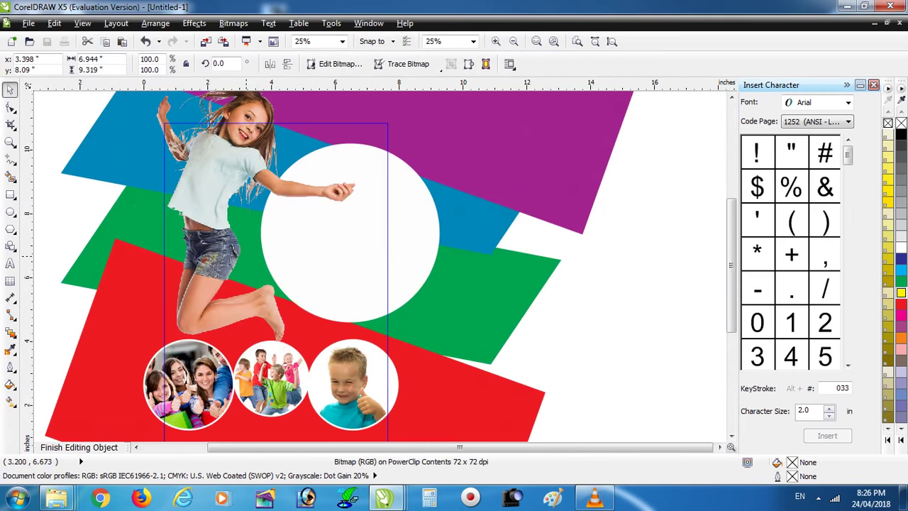
{"action": "left_click", "coordinate": [270, 64]}
{"action": "mouse_move", "coordinate": [367, 361]}
{"action": "left_mouse_down"}
{"action": "mouse_move", "coordinate": [363, 280]}
{"action": "mouse_move", "coordinate": [334, 213]}
{"action": "mouse_move", "coordinate": [304, 199]}
{"action": "mouse_move", "coordinate": [238, 290]}
{"action": "mouse_move", "coordinate": [303, 359]}
{"action": "left_mouse_up"}
{"action": "left_click_drag", "start_coordinate": [296, 177], "coordinate": [303, 165]}
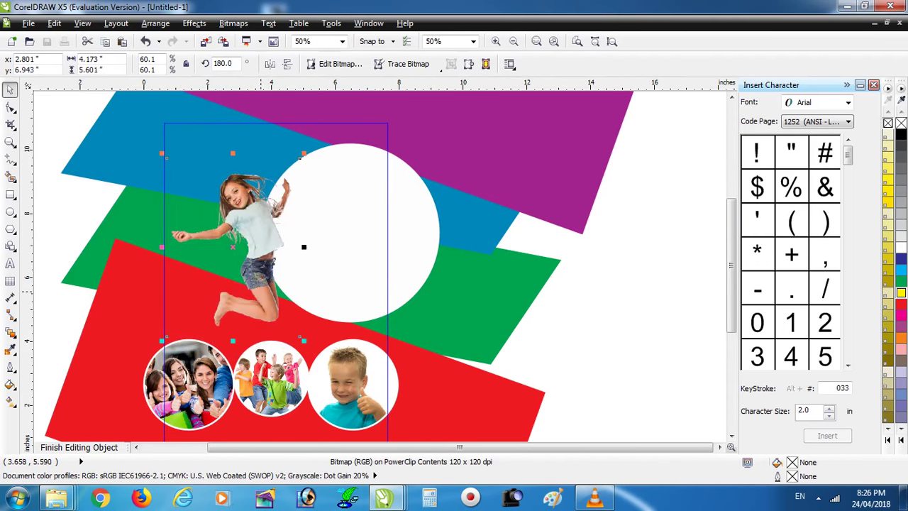
- Add a drop shadow to the large white circle, offset slightly downward and to the left
{"action": "left_click", "coordinate": [349, 324]}
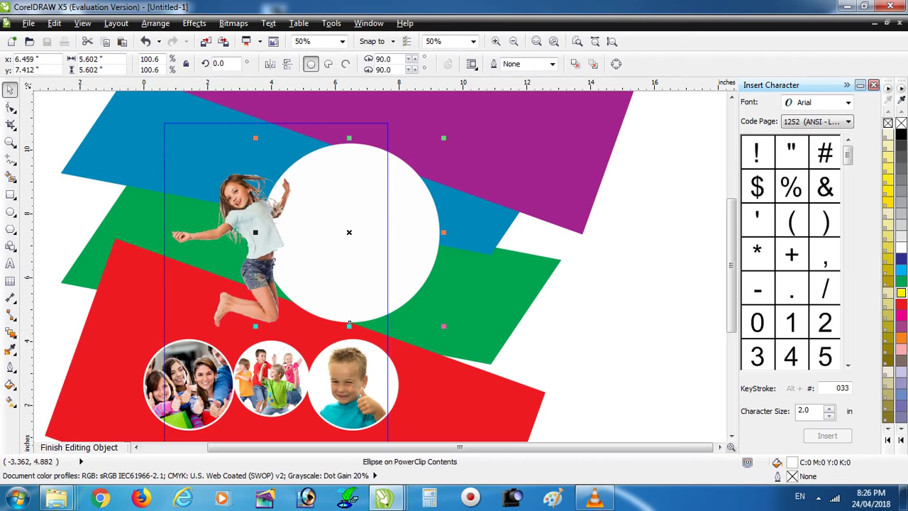
{"action": "left_click", "coordinate": [12, 349]}
{"action": "left_click", "coordinate": [12, 332]}
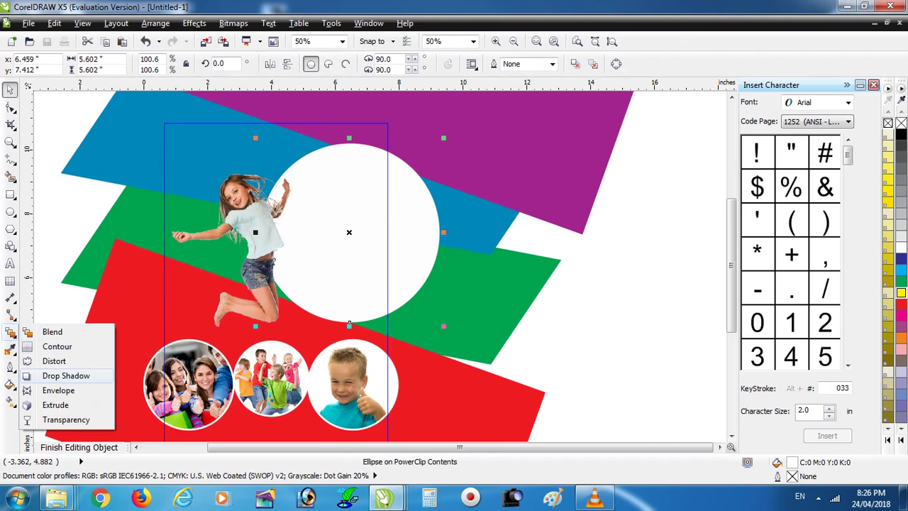
{"action": "left_click", "coordinate": [66, 376]}
{"action": "left_click_drag", "start_coordinate": [349, 233], "coordinate": [338, 272]}
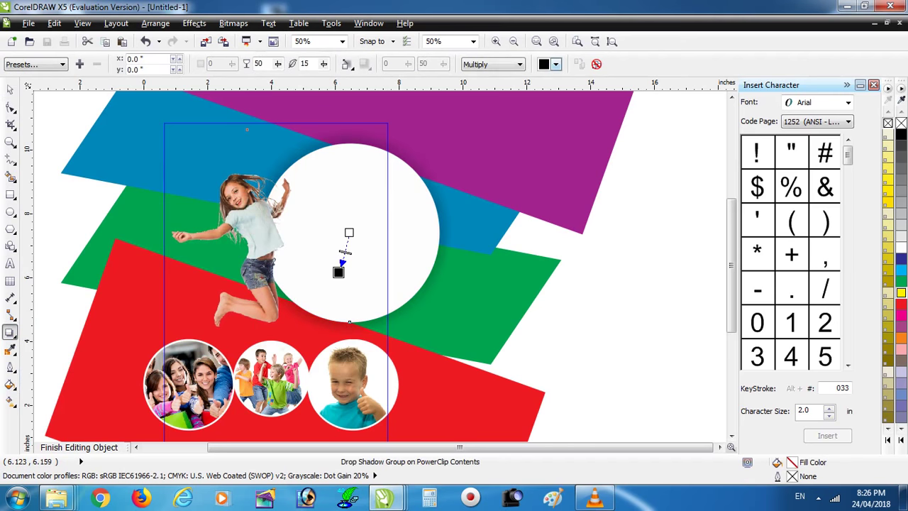
- Set the circle's shadow to Normal mode with an opacity of 66 and finish editing the PowerClip contents
{"action": "left_click", "coordinate": [497, 64]}
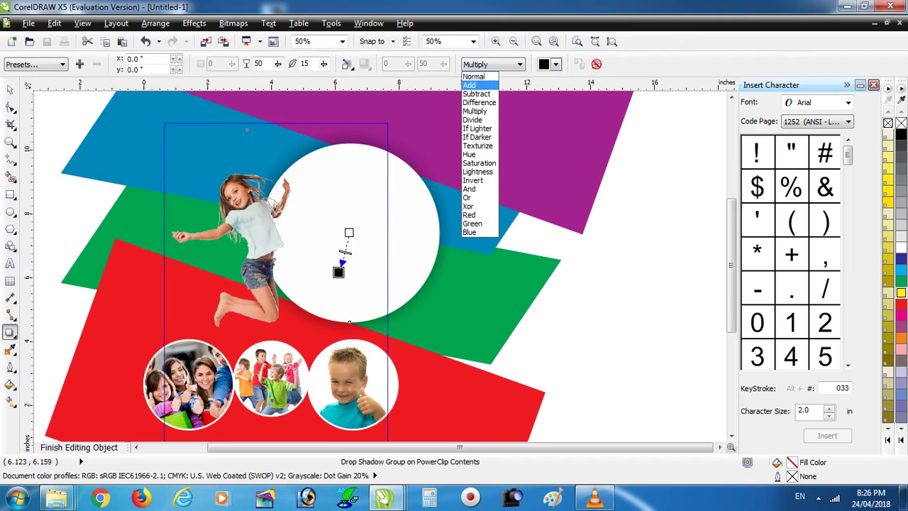
{"action": "left_click", "coordinate": [474, 76]}
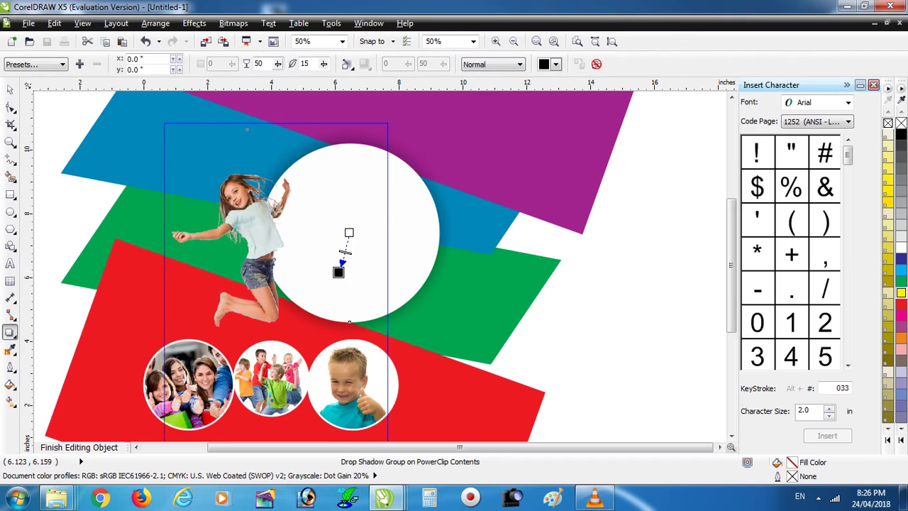
{"action": "left_click_drag", "start_coordinate": [346, 252], "coordinate": [341, 259]}
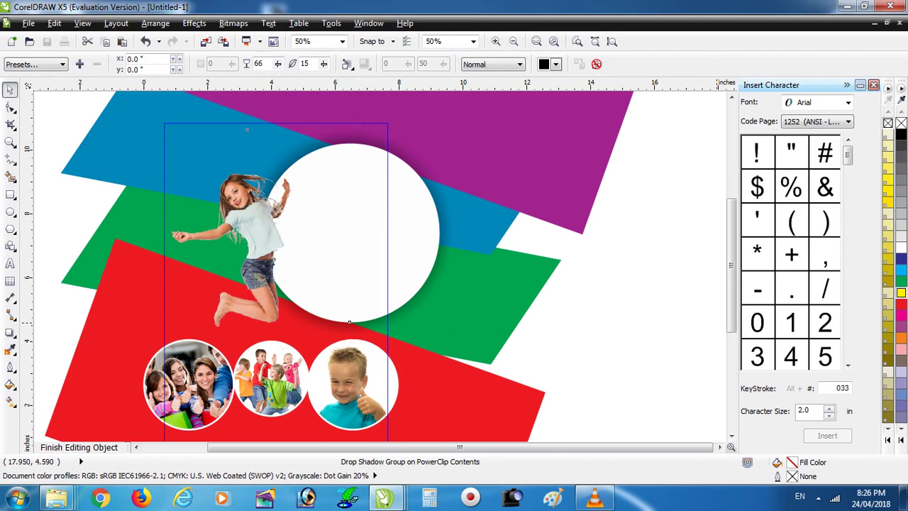
{"action": "left_click", "coordinate": [78, 447]}
- Add the text "since : 000000" on the purple band in the page's upper right corner
{"action": "scroll", "coordinate": [386, 260], "scroll_direction": "down", "scroll_amount": 1}
{"action": "scroll", "coordinate": [371, 193], "scroll_direction": "up", "scroll_amount": 2}
{"action": "key", "text": "Escape"}
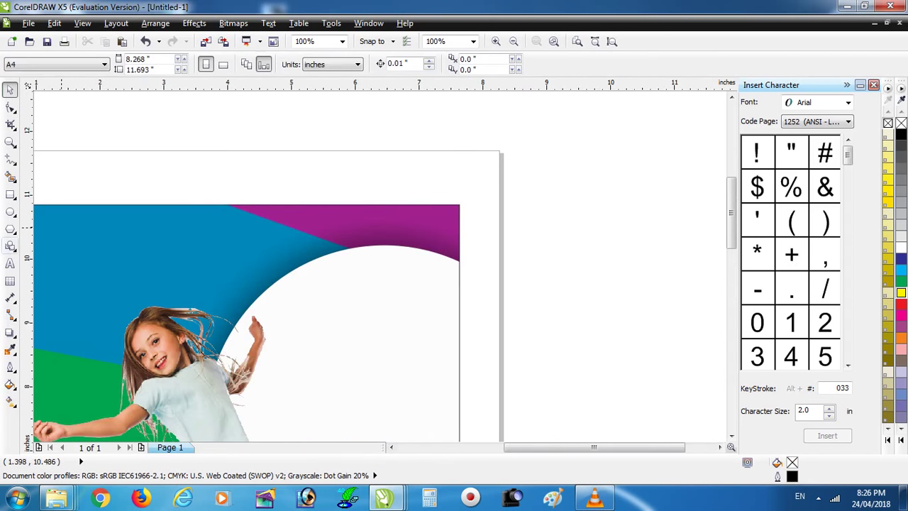
{"action": "key", "text": "F8"}
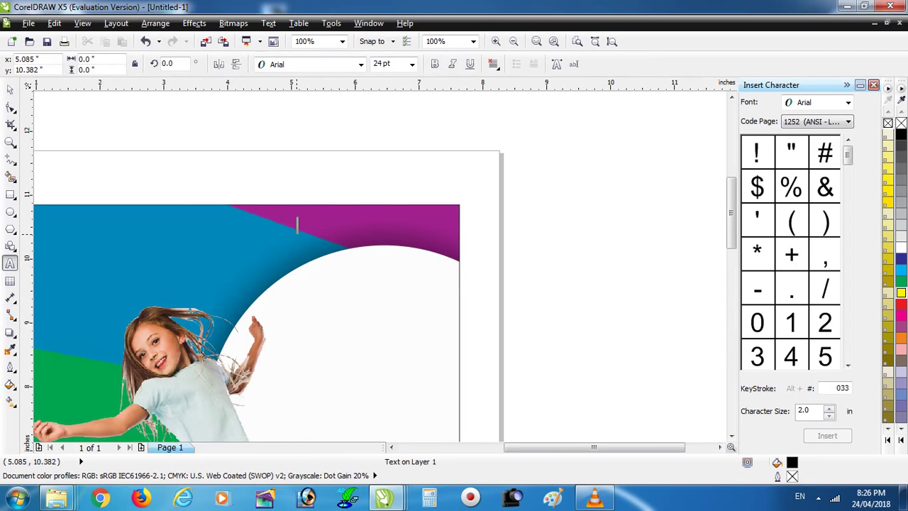
{"action": "type", "text": "since :"}
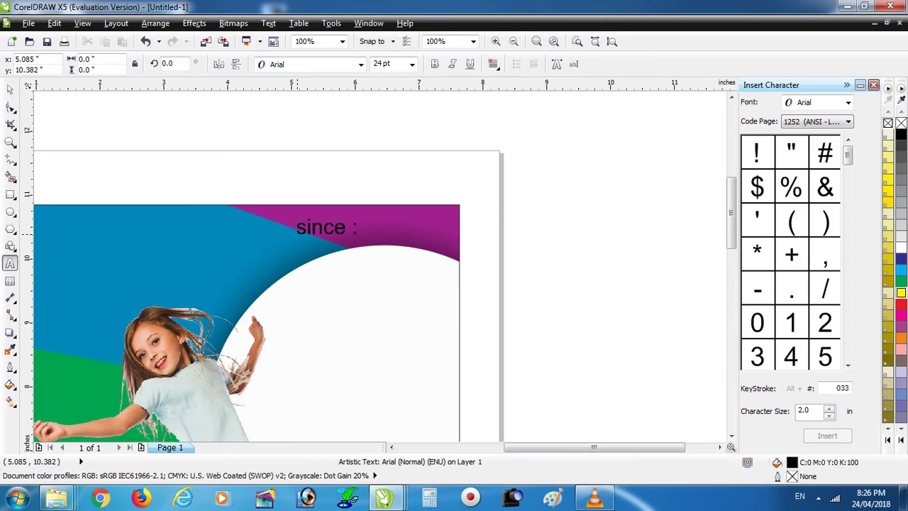
{"action": "type", "text": "000000"}
{"action": "key", "text": "ctrl+space"}
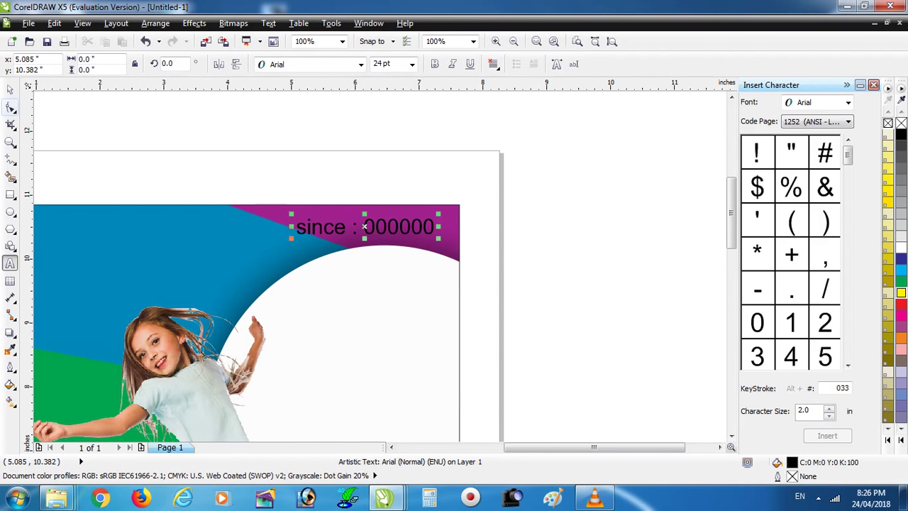
- Duplicate the "since" text into the upper part of the large white circle
{"action": "left_click_drag", "start_coordinate": [365, 226], "coordinate": [370, 285]}
{"action": "scroll", "coordinate": [374, 213], "scroll_direction": "down", "scroll_amount": 1}
{"action": "right_click", "coordinate": [369, 284]}
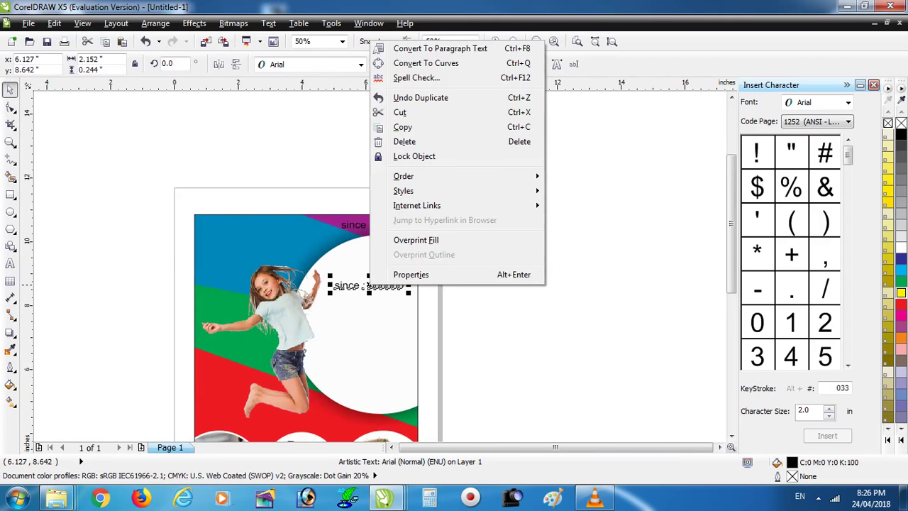
{"action": "key", "text": "Escape"}
- Replace the wording of the text copy in the white circle with "Paste your logo"
{"action": "double_click", "coordinate": [386, 285]}
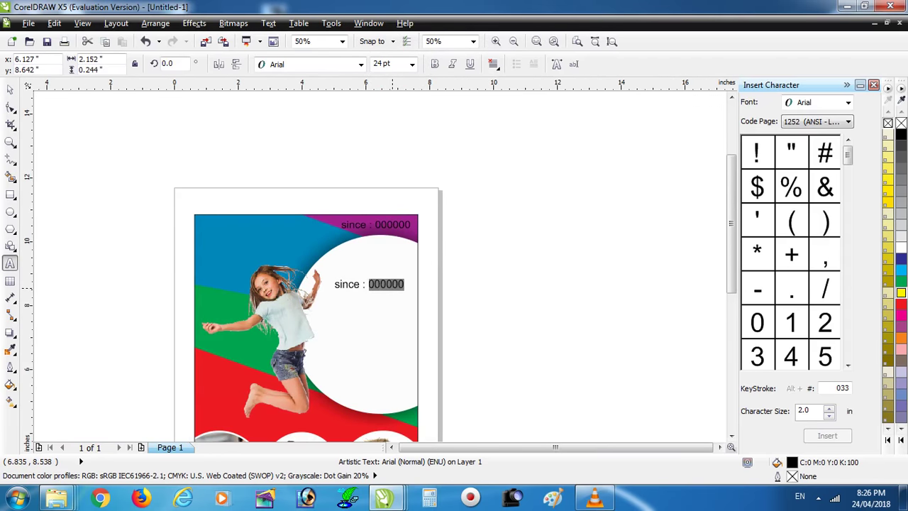
{"action": "scroll", "coordinate": [362, 306], "scroll_direction": "up", "scroll_amount": 2}
{"action": "key", "text": "Delete"}
{"action": "key", "text": "ctrl+z"}
{"action": "type", "text": "Pal"}
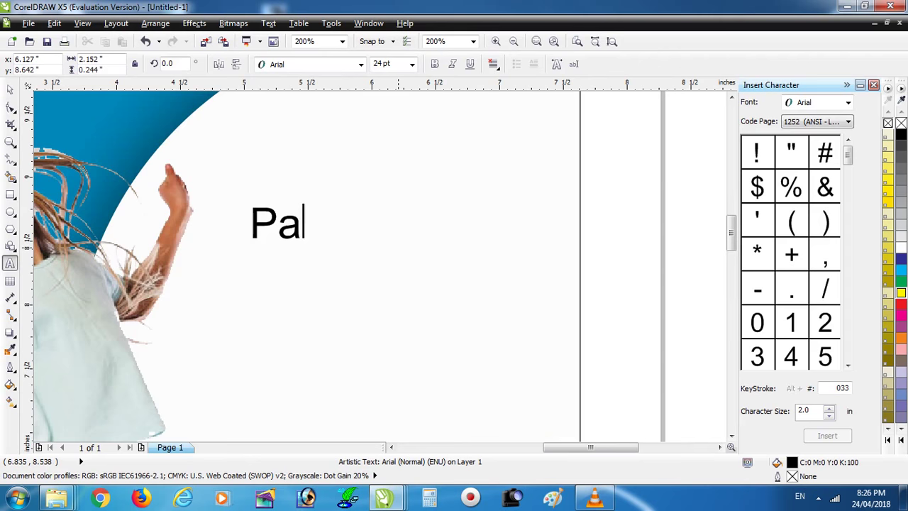
{"action": "key", "text": "BackSpace"}
{"action": "key", "text": "BackSpace"}
{"action": "key", "text": "BackSpace"}
{"action": "key", "text": "BackSpace"}
{"action": "key", "text": "BackSpace"}
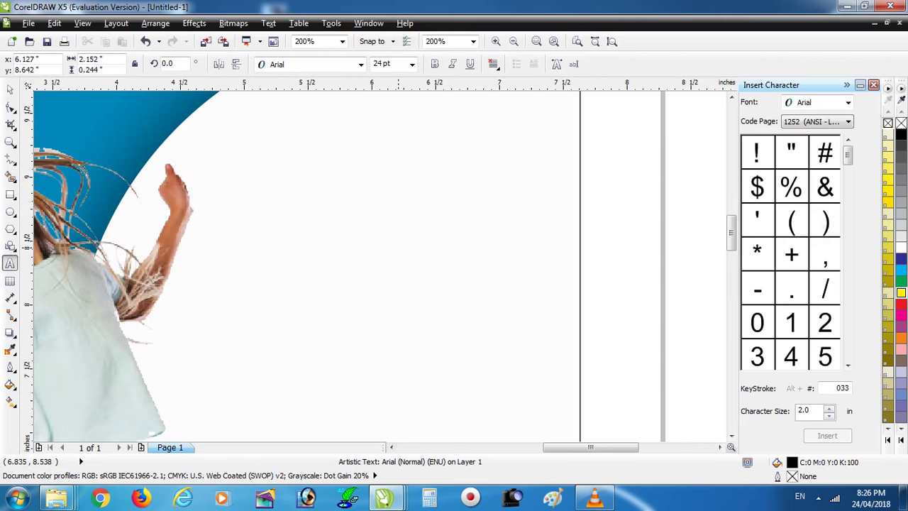
{"action": "type", "text": "Paste"}
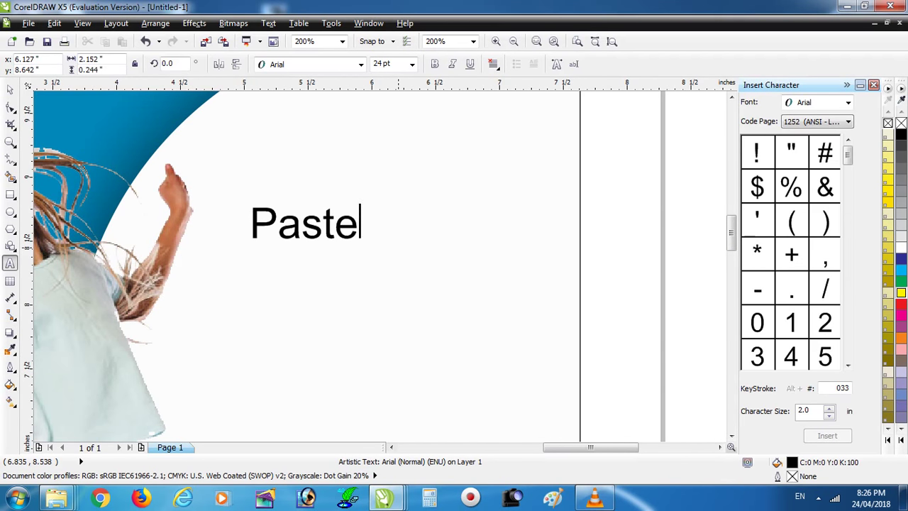
{"action": "type", "text": " your loo"}
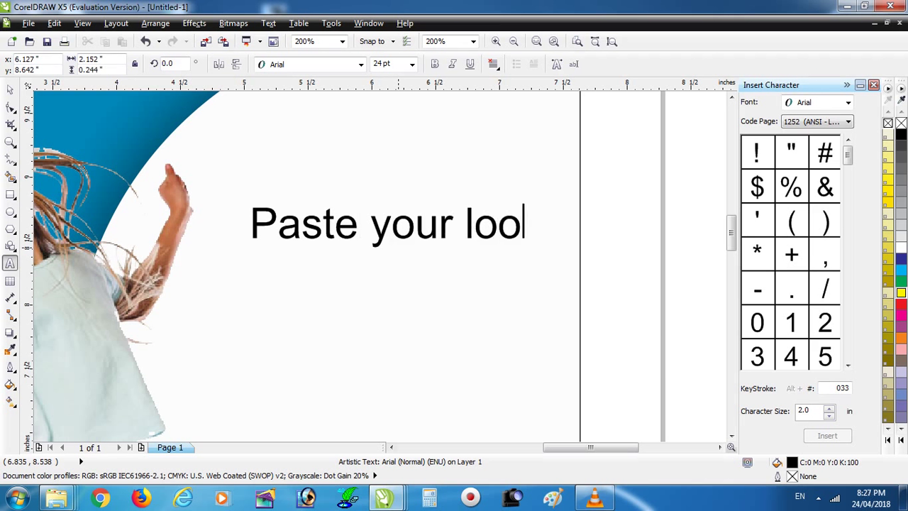
{"action": "key", "text": "BackSpace"}
{"action": "type", "text": "go"}
{"action": "scroll", "coordinate": [369, 270], "scroll_direction": "down", "scroll_amount": 1}
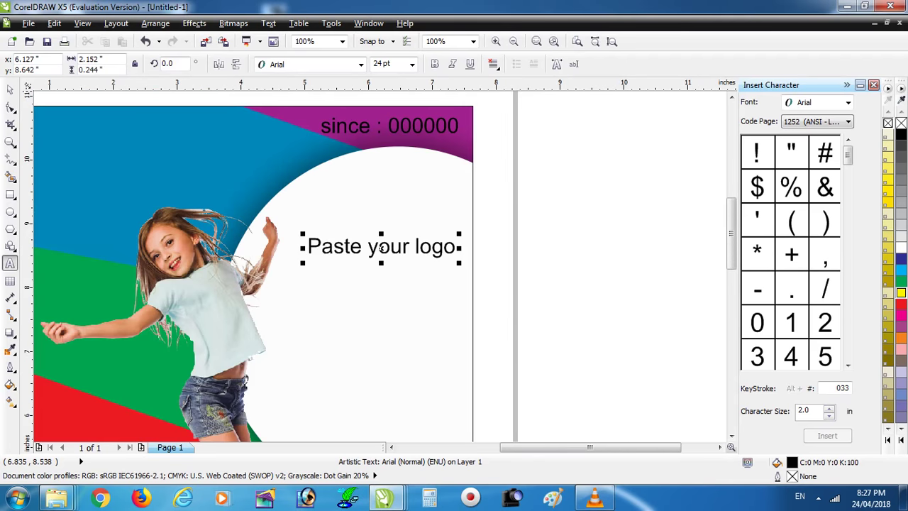
{"action": "key", "text": "ctrl+space"}
- Draw a circle about 0.9 inch wide above the "Paste your logo" text and fill it yellow
{"action": "left_click_drag", "start_coordinate": [369, 203], "coordinate": [403, 236]}
{"action": "left_click_drag", "start_coordinate": [370, 203], "coordinate": [378, 203]}
{"action": "left_click", "coordinate": [901, 259]}
{"action": "left_click", "coordinate": [10, 88]}
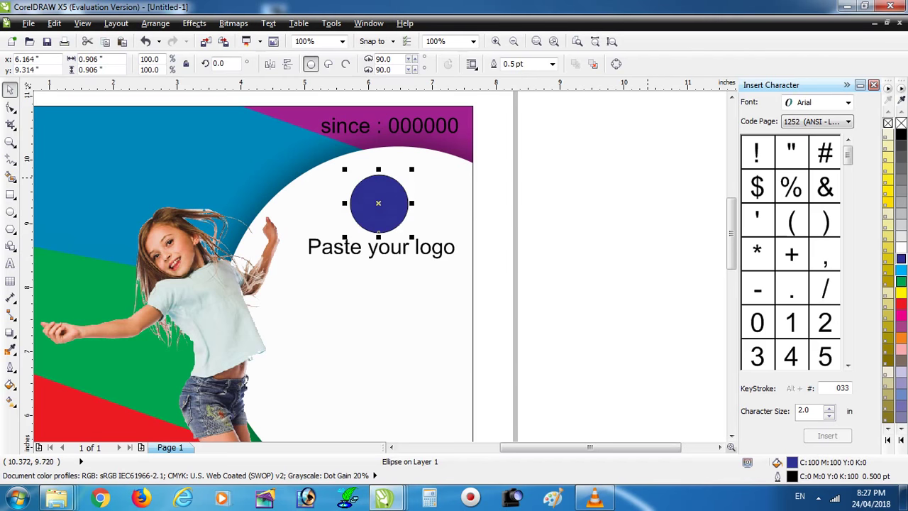
{"action": "left_click", "coordinate": [901, 292]}
- Move the "Paste your logo" text lower and enlarge the yellow circle to about 1.45 inches
{"action": "left_click_drag", "start_coordinate": [414, 249], "coordinate": [416, 277]}
{"action": "left_click", "coordinate": [379, 204]}
{"action": "left_click_drag", "start_coordinate": [409, 233], "coordinate": [443, 275]}
{"action": "scroll", "coordinate": [393, 310], "scroll_direction": "down", "scroll_amount": 2}
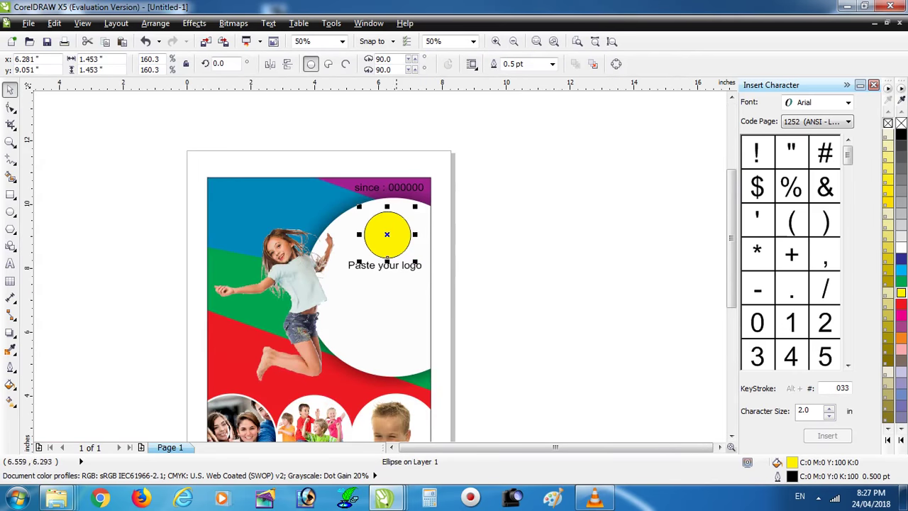
- Duplicate the logo text lower in the white circle and try the wording "Type your contanct" in the copy
{"action": "left_click", "coordinate": [384, 265]}
{"action": "left_click_drag", "start_coordinate": [385, 265], "coordinate": [347, 306]}
{"action": "key", "text": "F8"}
{"action": "scroll", "coordinate": [336, 278], "scroll_direction": "up", "scroll_amount": 1}
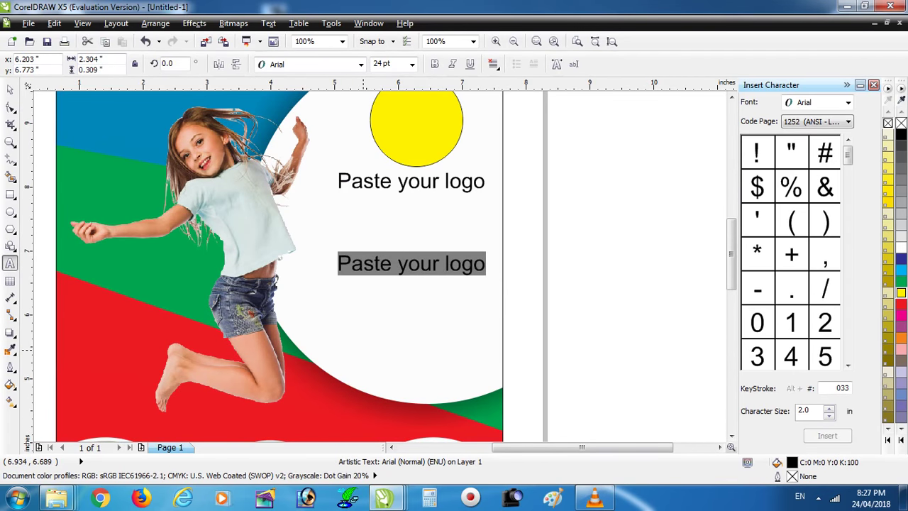
{"action": "type", "text": "Type your contanct"}
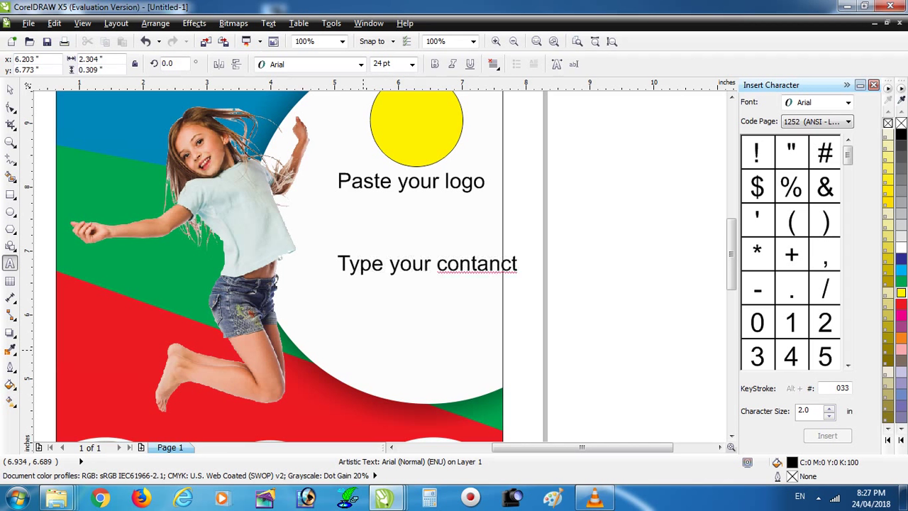
- Erase all the wording of the contact text below the logo text
{"action": "key", "text": "shift+Left"}
{"action": "key", "text": "shift+Left"}
{"action": "key", "text": "shift+Left"}
{"action": "key", "text": "shift+Left"}
{"action": "key", "text": "BackSpace"}
{"action": "key", "text": "BackSpace"}
{"action": "key", "text": "BackSpace"}
{"action": "key", "text": "BackSpace"}
{"action": "key", "text": "BackSpace"}
{"action": "key", "text": "BackSpace"}
{"action": "key", "text": "BackSpace"}
{"action": "key", "text": "BackSpace"}
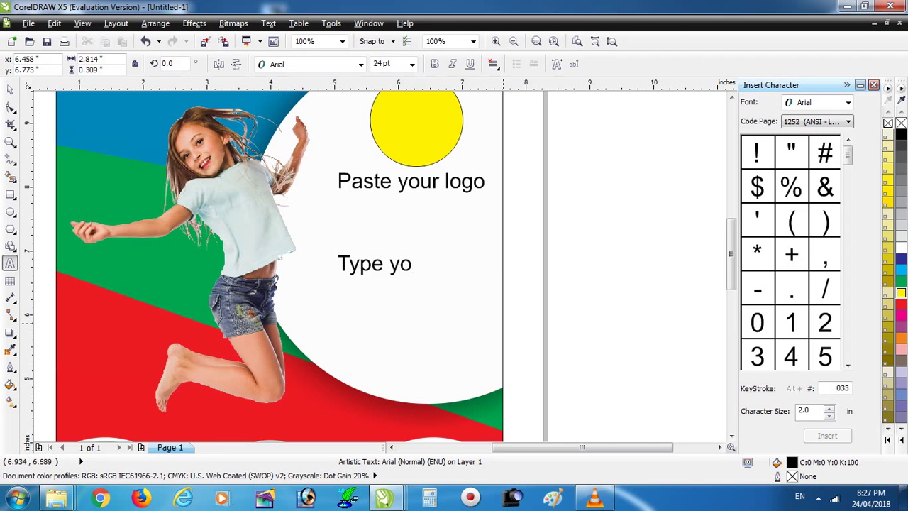
{"action": "key", "text": "BackSpace"}
{"action": "key", "text": "BackSpace"}
{"action": "key", "text": "BackSpace"}
{"action": "key", "text": "BackSpace"}
{"action": "key", "text": "BackSpace"}
{"action": "key", "text": "BackSpace"}
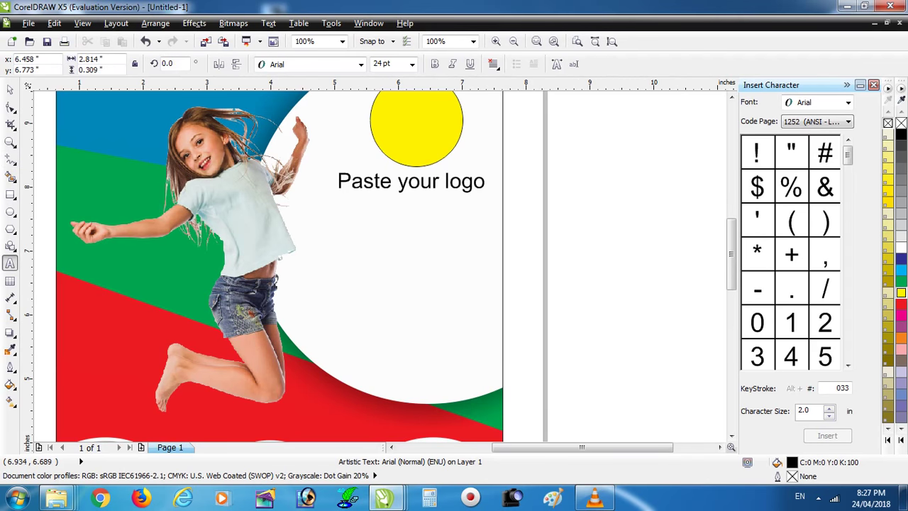
{"action": "key", "text": "shift+F4"}
{"action": "key", "text": "ctrl+space"}
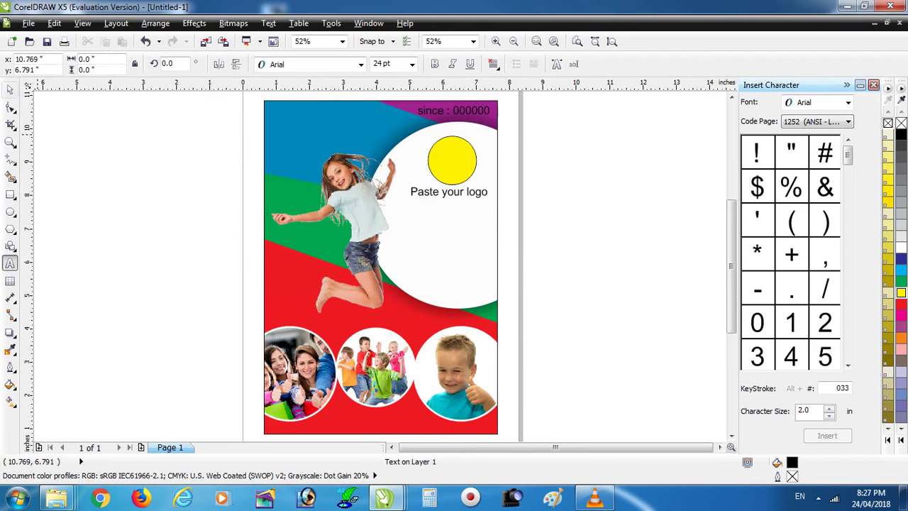
{"action": "key", "text": "Escape"}
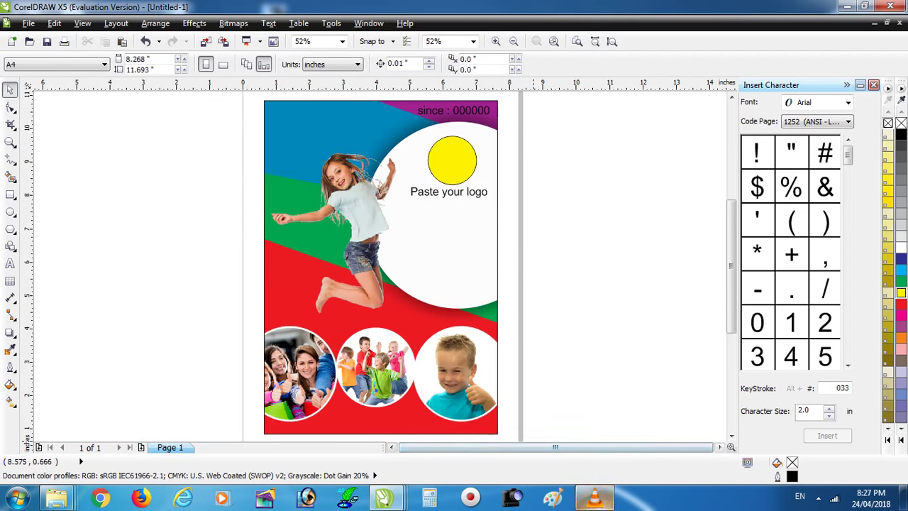
{"action": "left_click", "coordinate": [595, 497]}
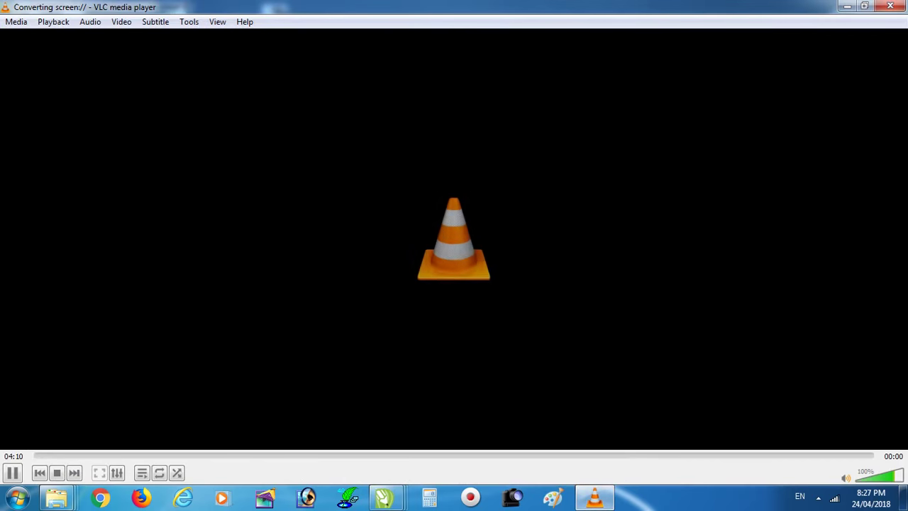